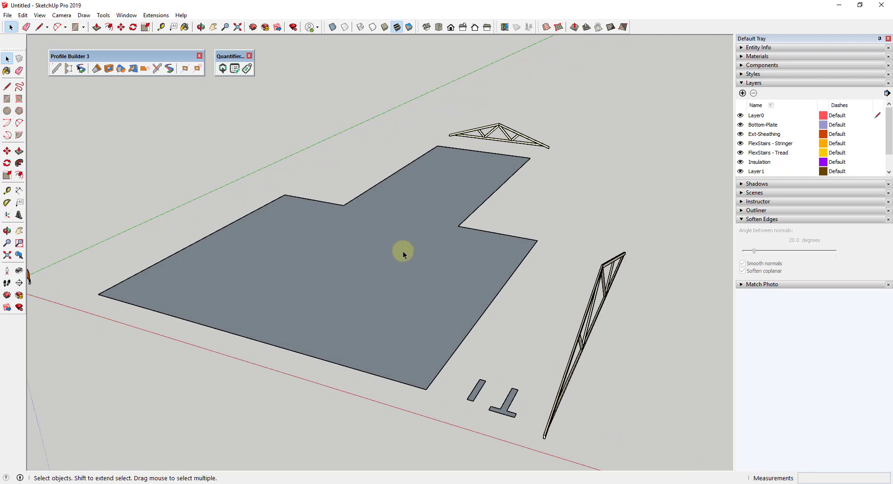
Step: Create a Profile Builder profile named Grade Beam from the small narrow rectangular face beside the slab
middle_drag(409, 244, 475, 275)
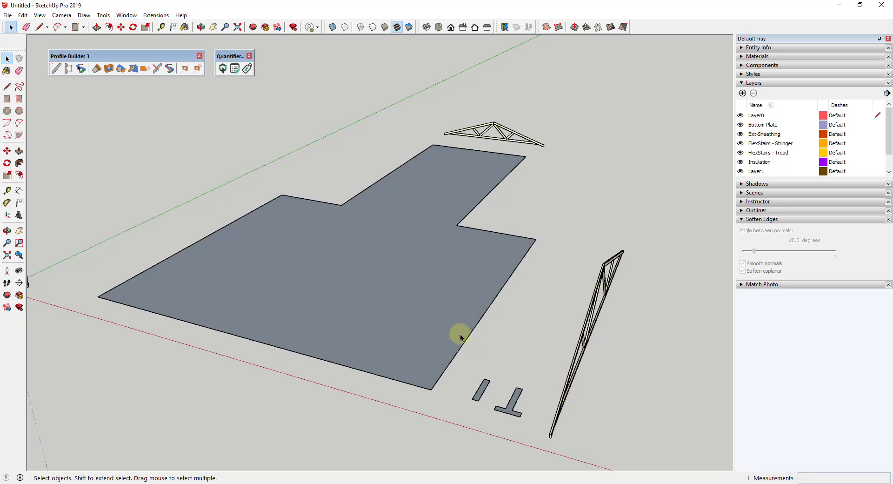
middle_drag(459, 333, 472, 355)
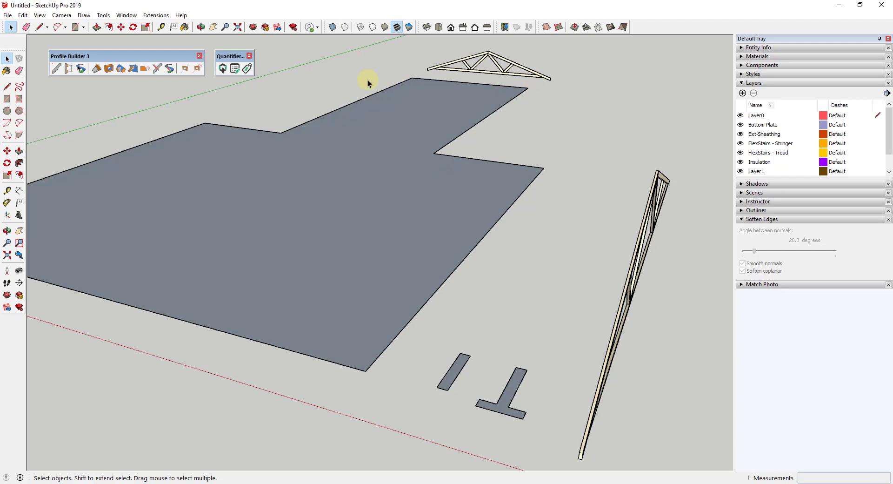
middle_drag(409, 387, 479, 394)
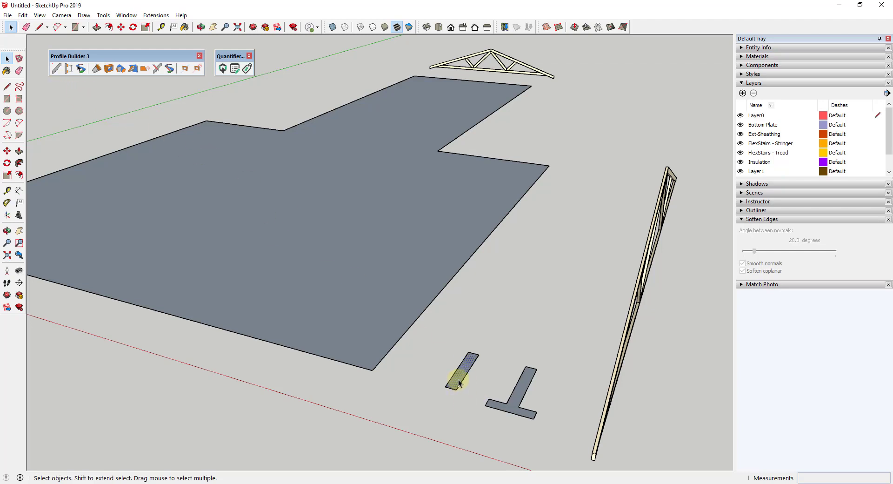
scroll(463, 377, up, 2)
scroll(462, 376, down, 2)
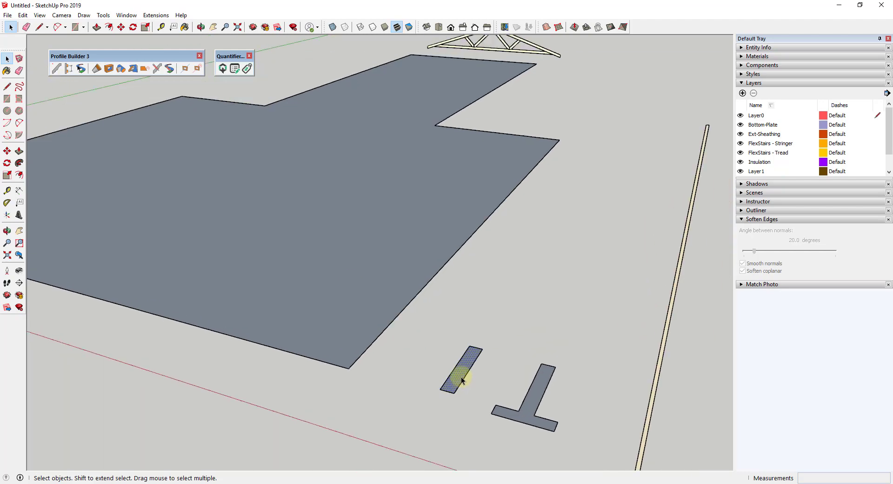
click(57, 69)
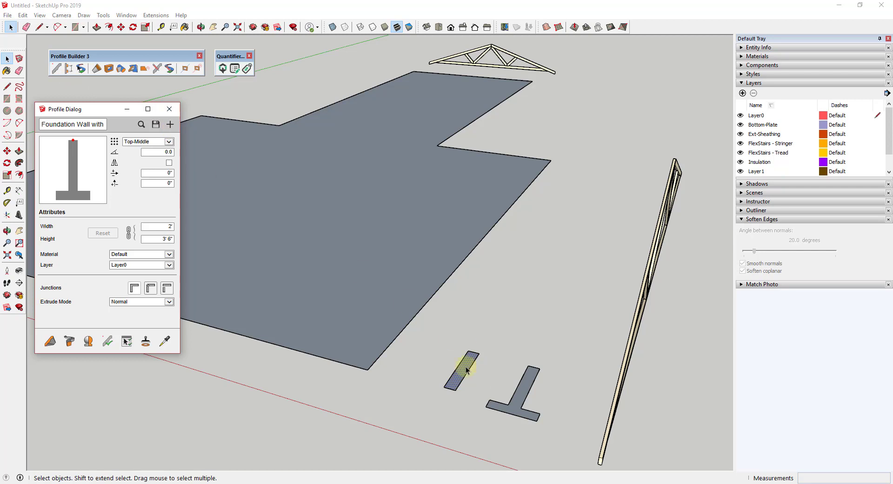
click(169, 125)
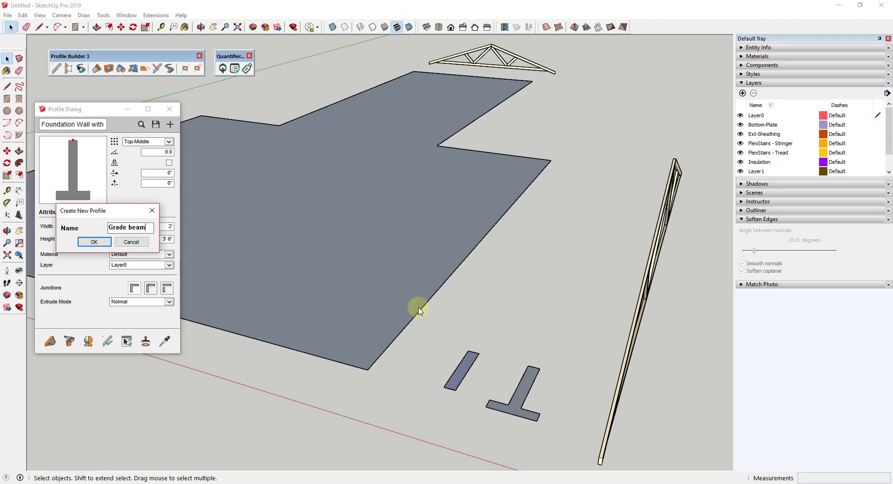
key(Return)
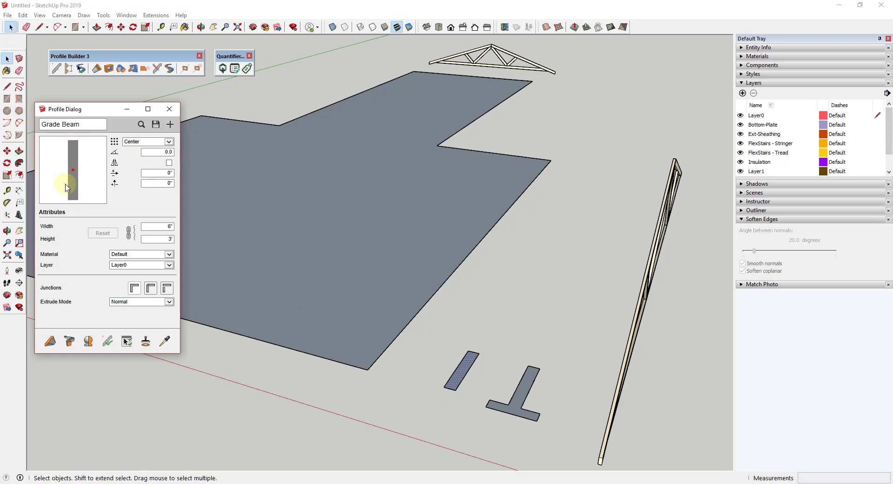
Step: Build the Grade Beam profile along the edges of the large slab face
double_click(401, 269)
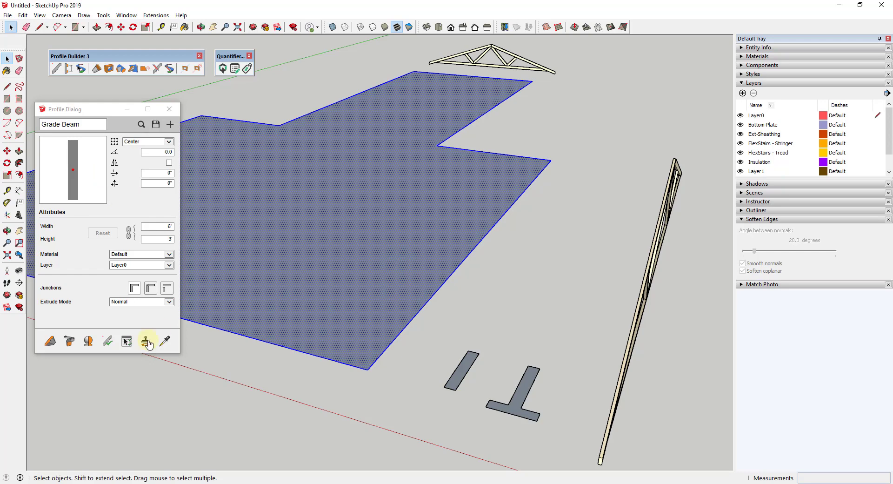
click(68, 341)
middle_drag(515, 278, 422, 303)
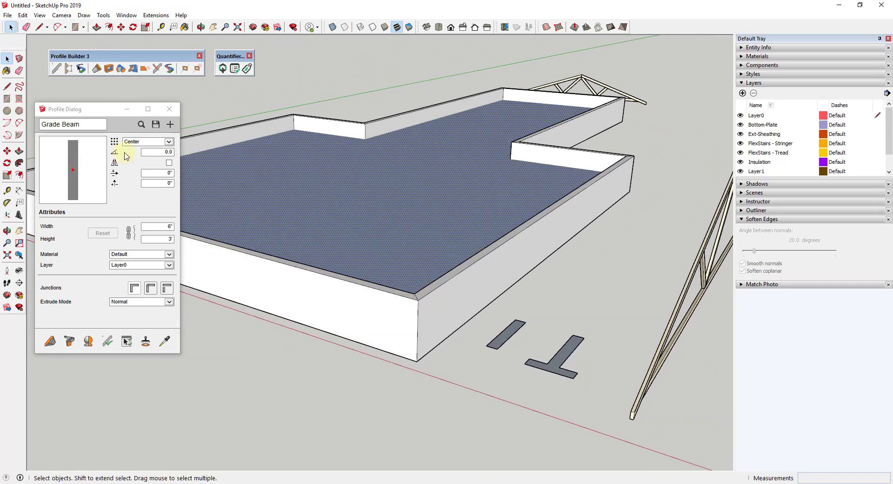
Step: Set the Grade Beam placement point to Top-Middle and apply it to the beam around the slab
click(148, 142)
click(140, 125)
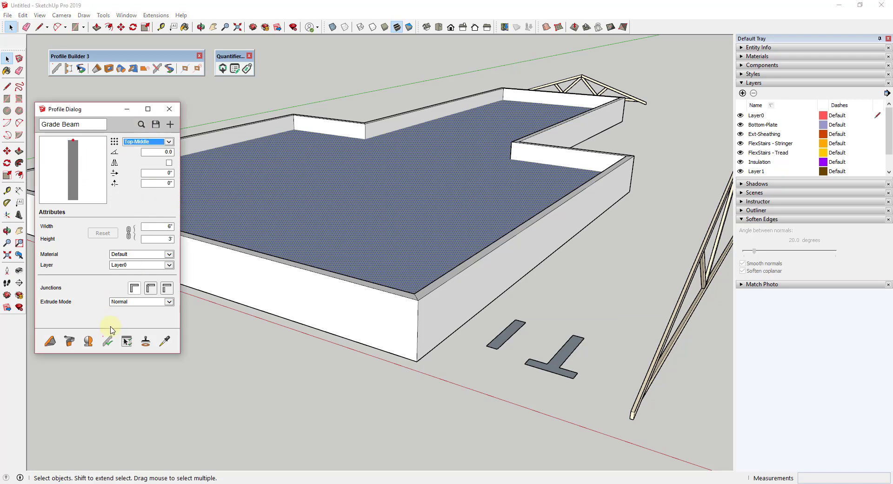
click(107, 341)
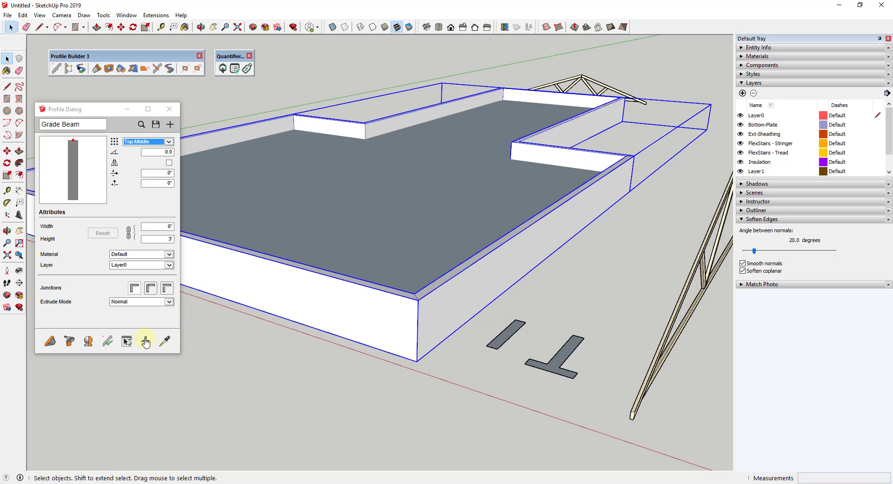
click(108, 342)
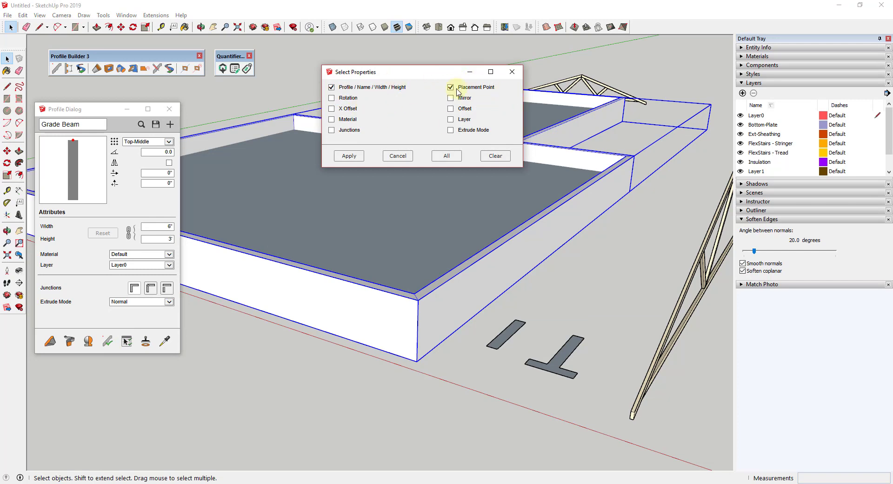
click(365, 159)
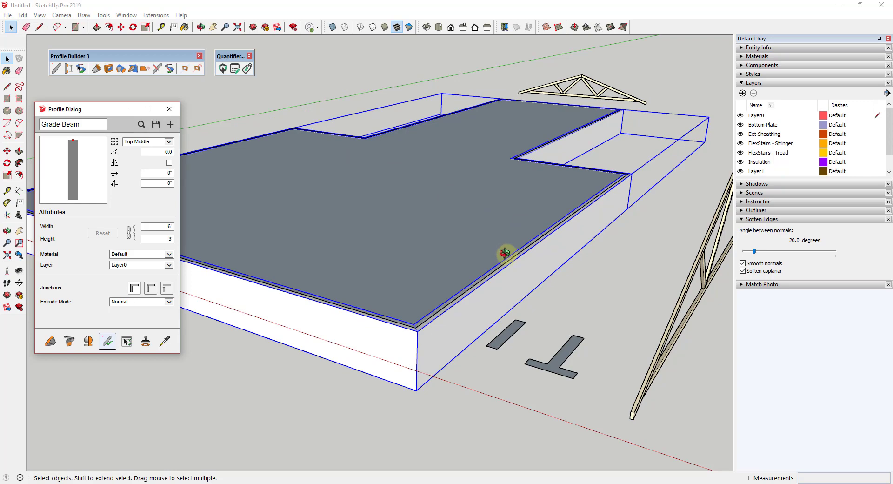
middle_drag(505, 251, 463, 326)
scroll(460, 323, down, 2)
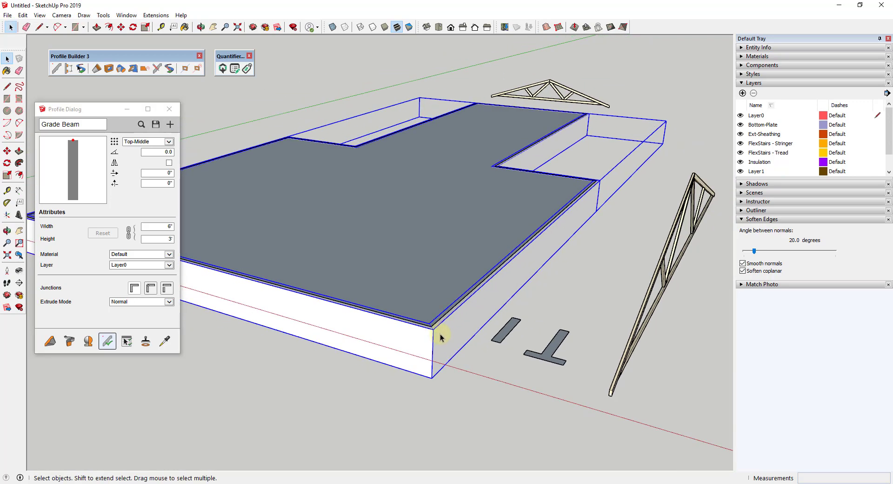
Step: Set the Grade Beam material to Concrete and apply the material to the beam around the slab
scroll(436, 342, up, 3)
middle_drag(474, 328, 316, 364)
click(317, 364)
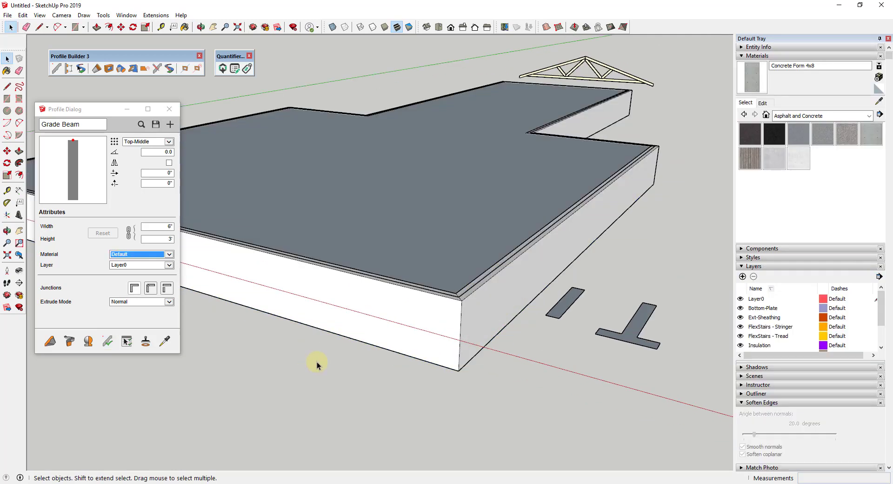
triple_click(449, 318)
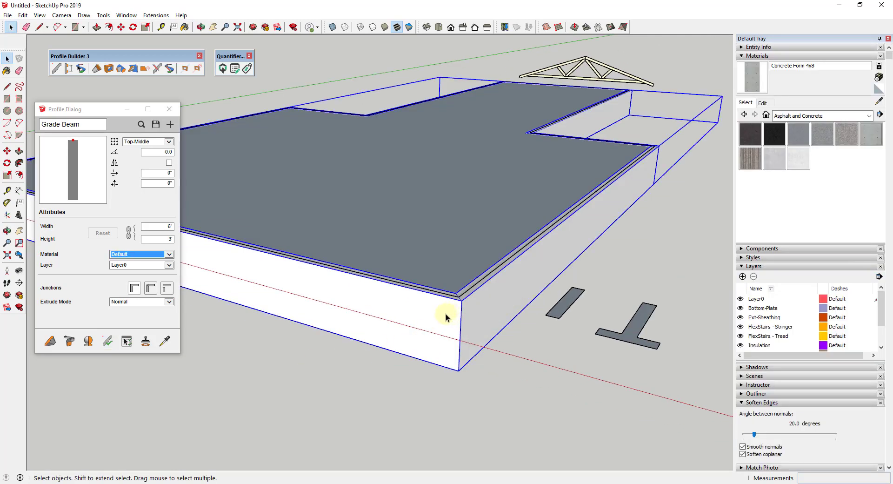
click(147, 256)
click(140, 279)
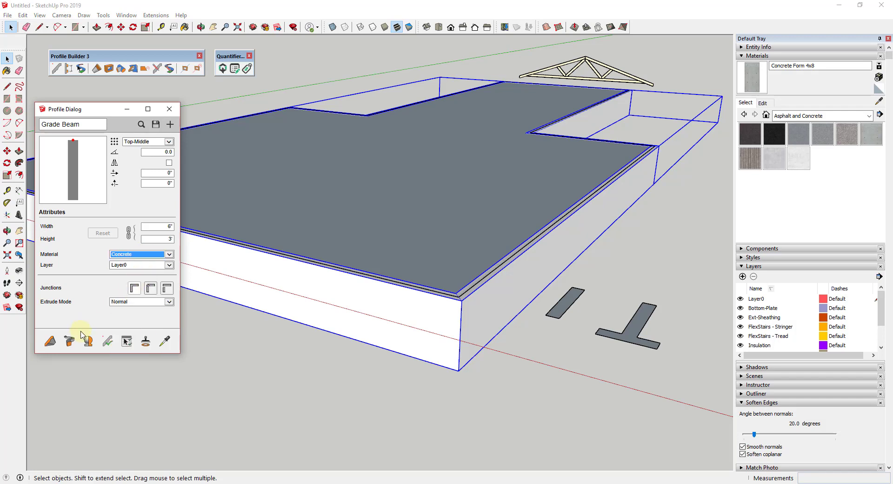
click(127, 341)
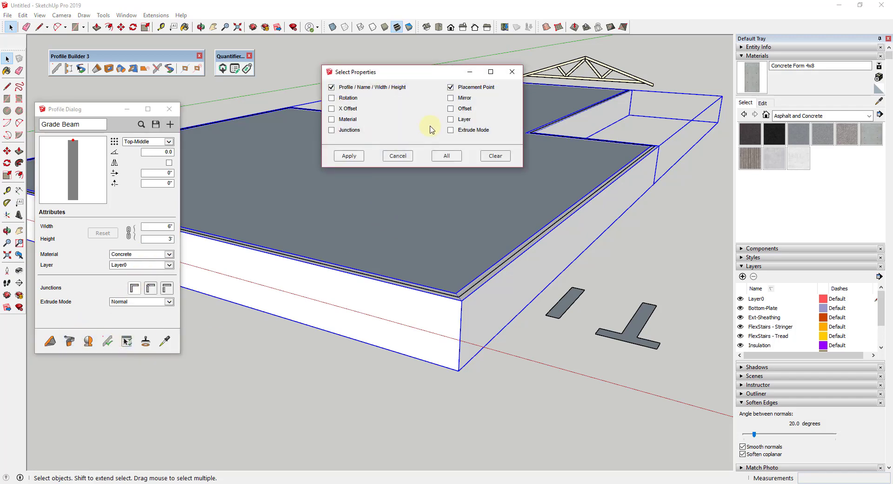
click(349, 157)
middle_drag(452, 328, 463, 339)
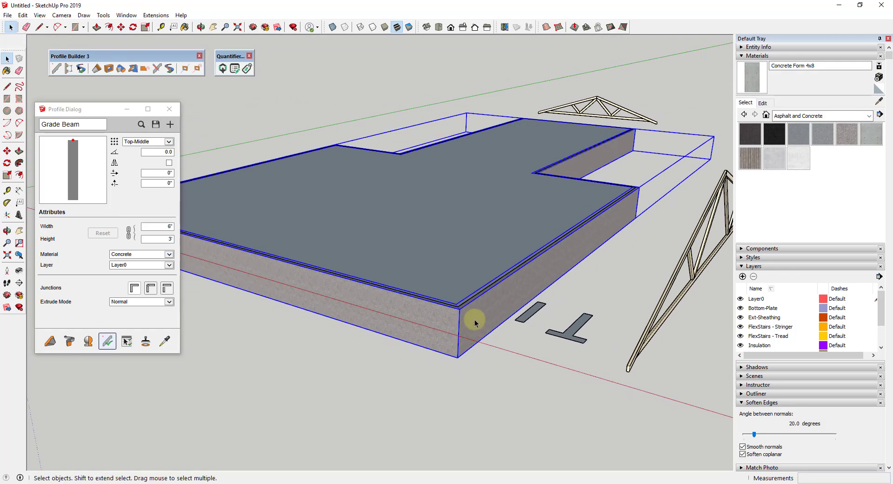
Step: Create a second profile named Foundation Wall from the inverted T-shaped face
middle_drag(504, 313, 565, 299)
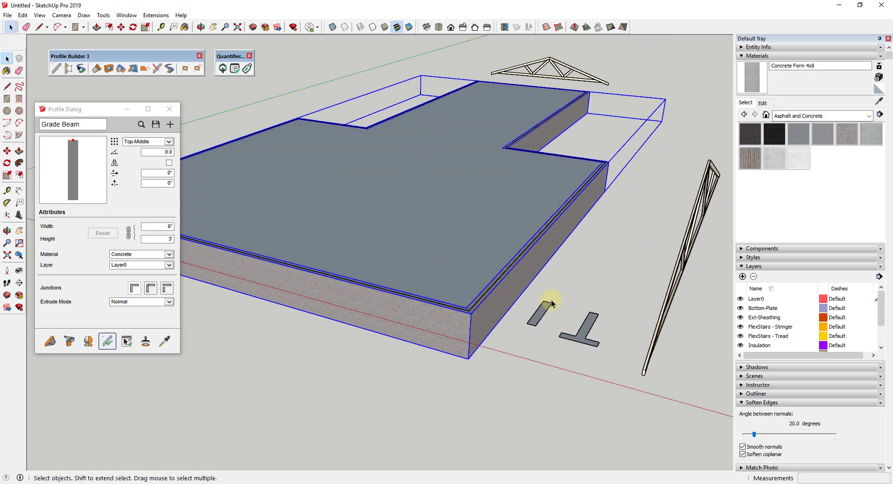
click(594, 350)
click(577, 331)
scroll(589, 333, up, 1)
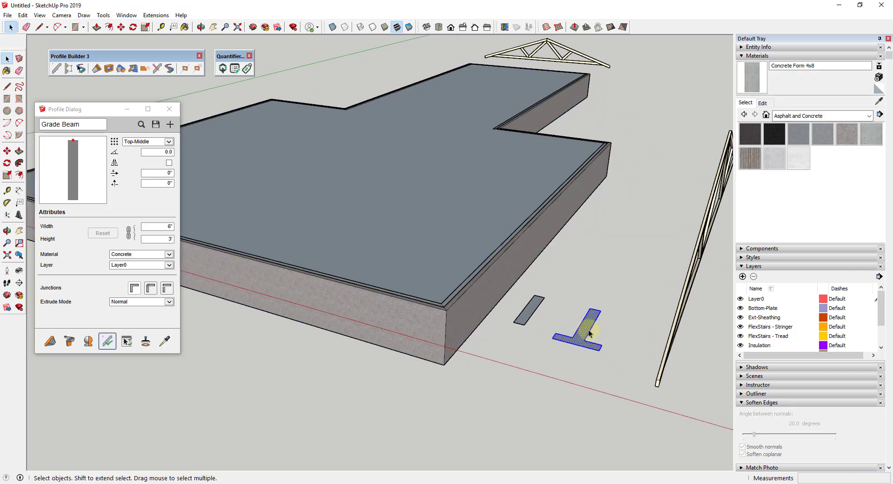
click(170, 124)
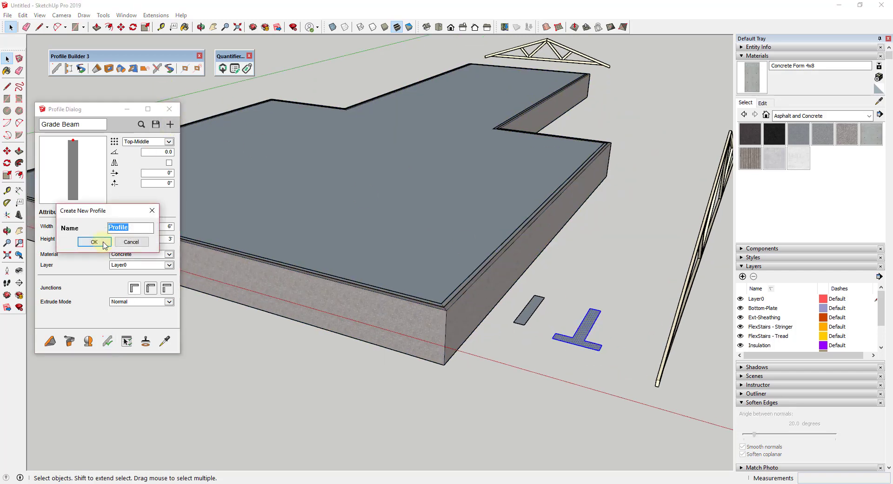
text(Foundation W)
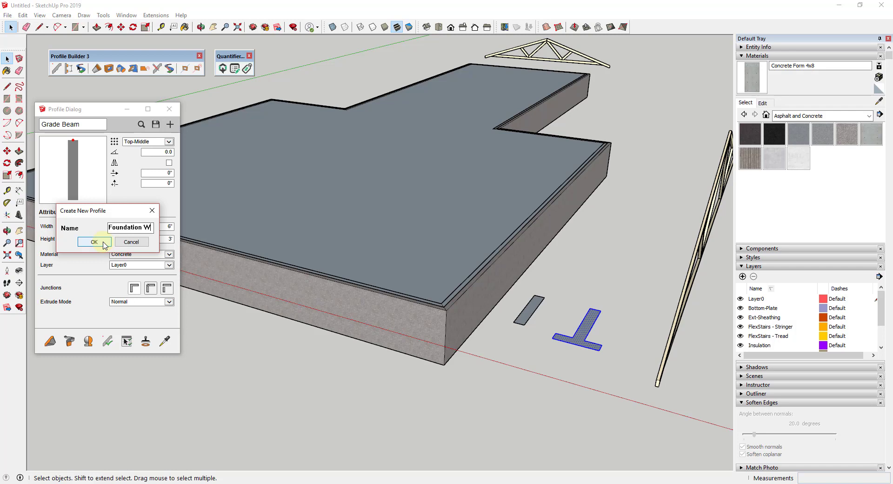
text(all)
click(104, 245)
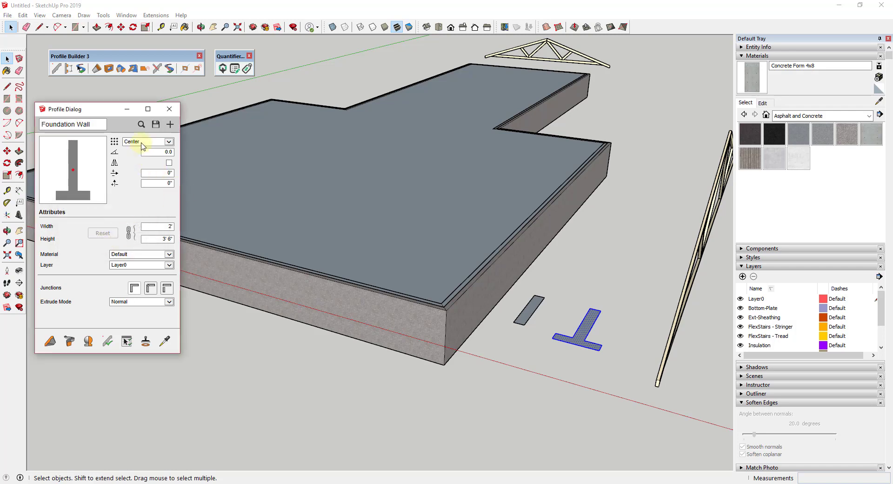
Step: Set the Foundation Wall profile's placement point to Top-Middle and its material to Concrete
click(142, 144)
click(140, 124)
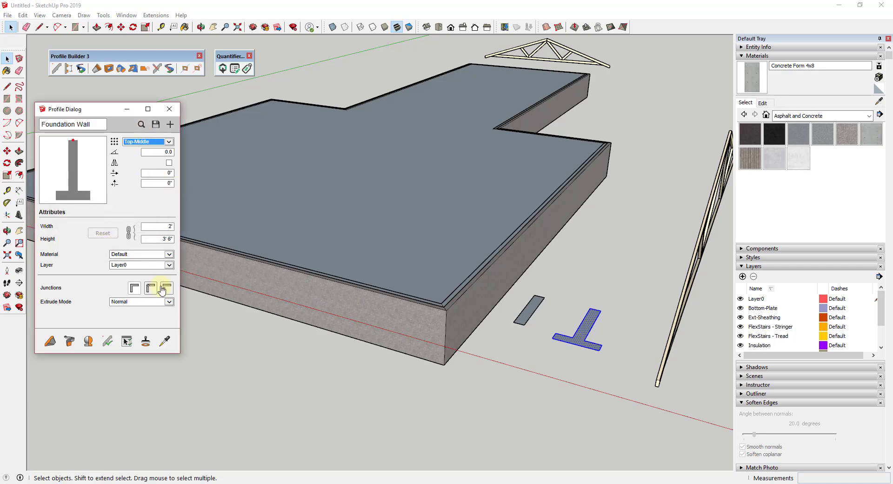
click(146, 256)
click(136, 277)
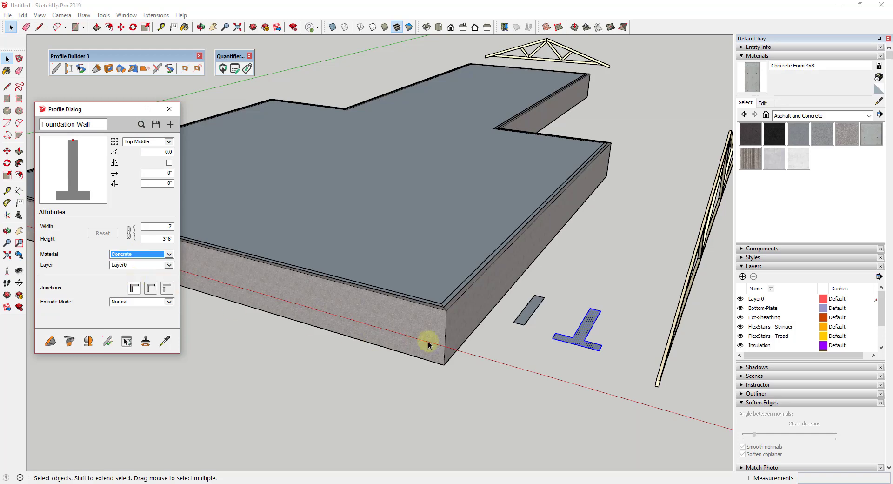
Step: Replace the grade beam around the slab with the Foundation Wall profile, including its placement point and material
click(429, 340)
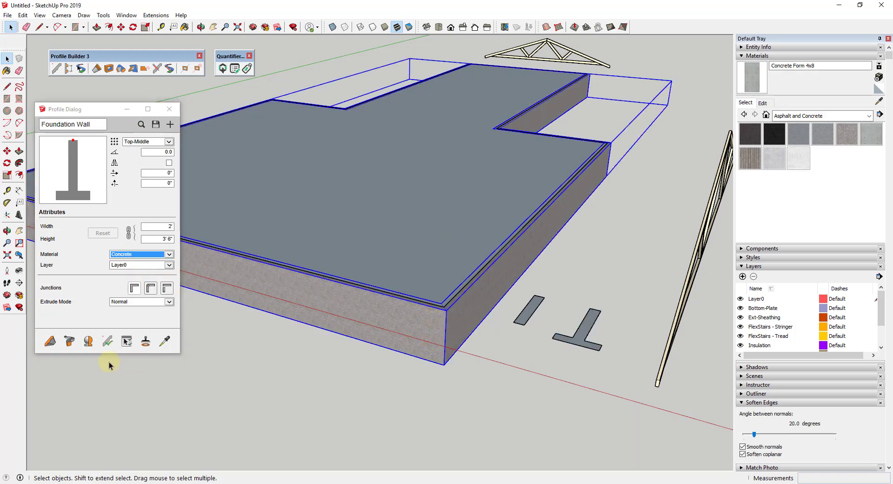
click(107, 345)
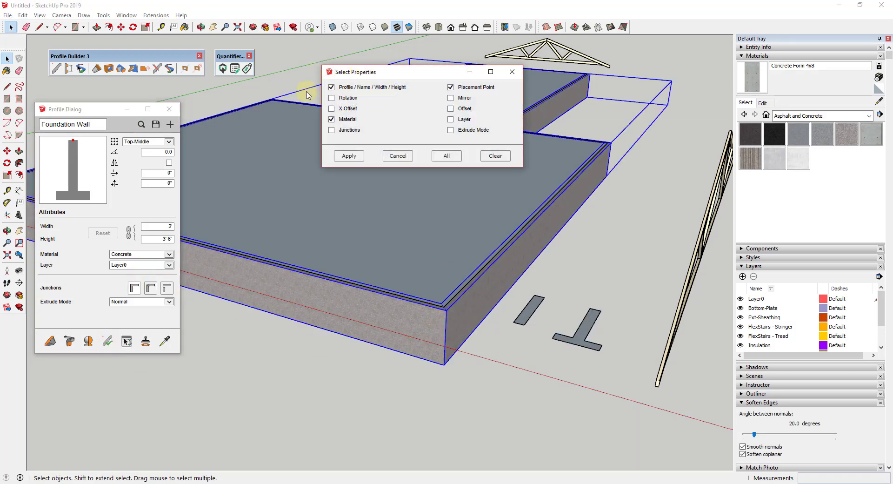
click(358, 156)
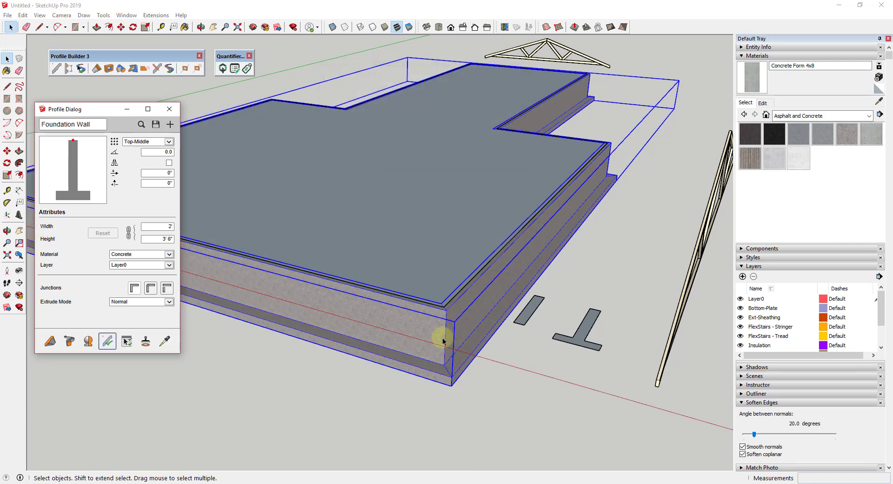
middle_drag(443, 341, 508, 293)
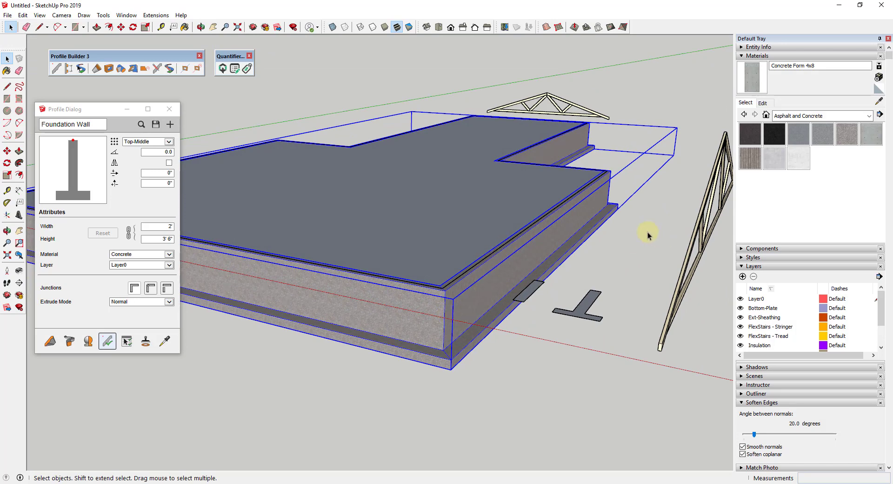
middle_drag(491, 236, 527, 240)
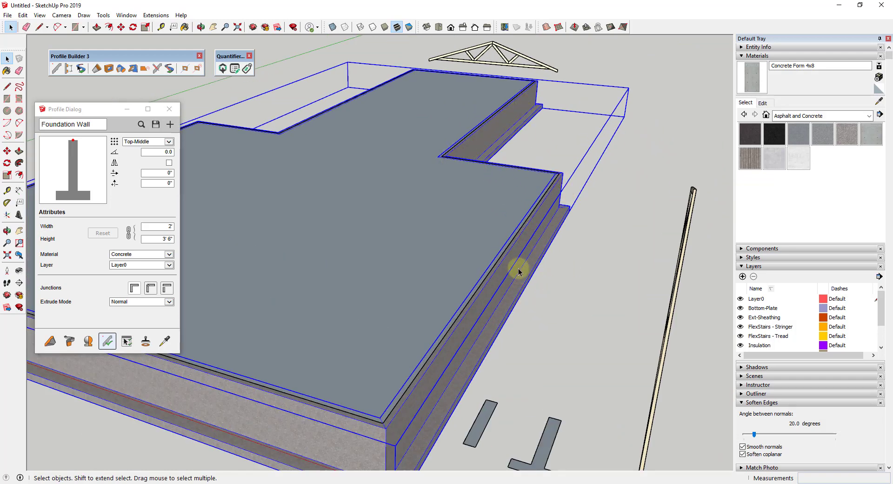
Step: Move the slab edge at the inner corner notch outward to extend the slab face into the recess
double_click(468, 197)
scroll(518, 170, up, 3)
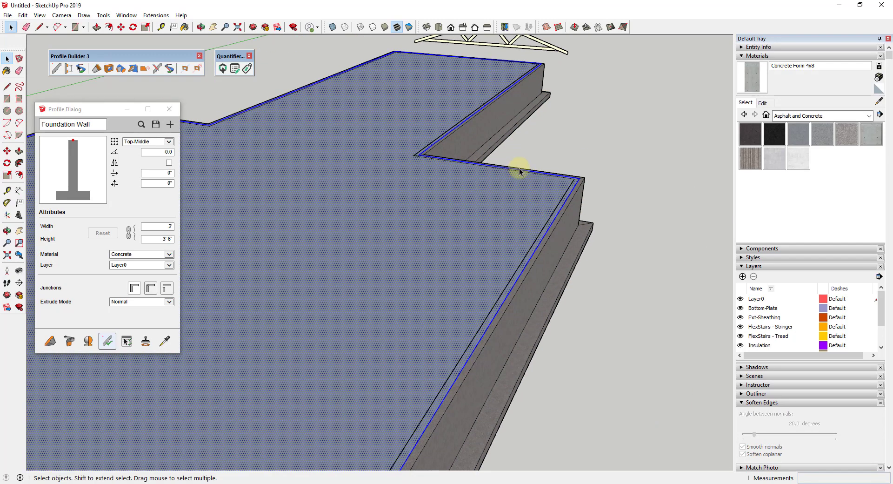
click(521, 174)
key(m)
click(519, 170)
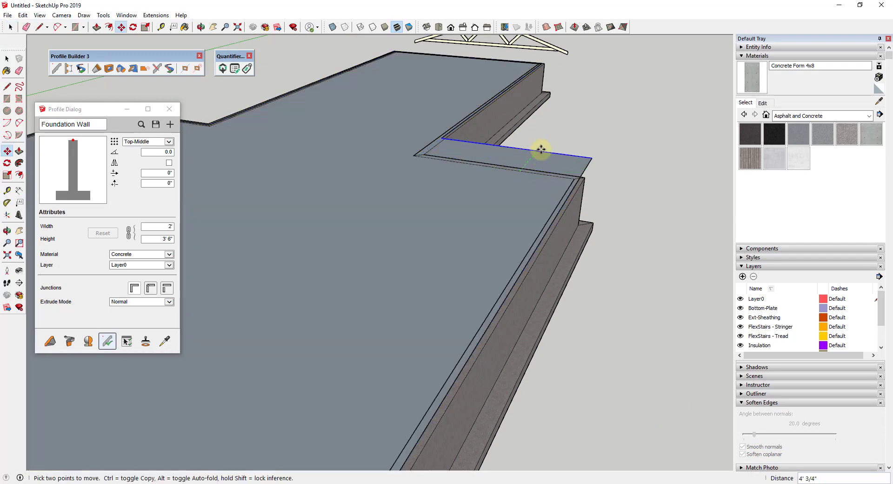
click(547, 140)
key(space)
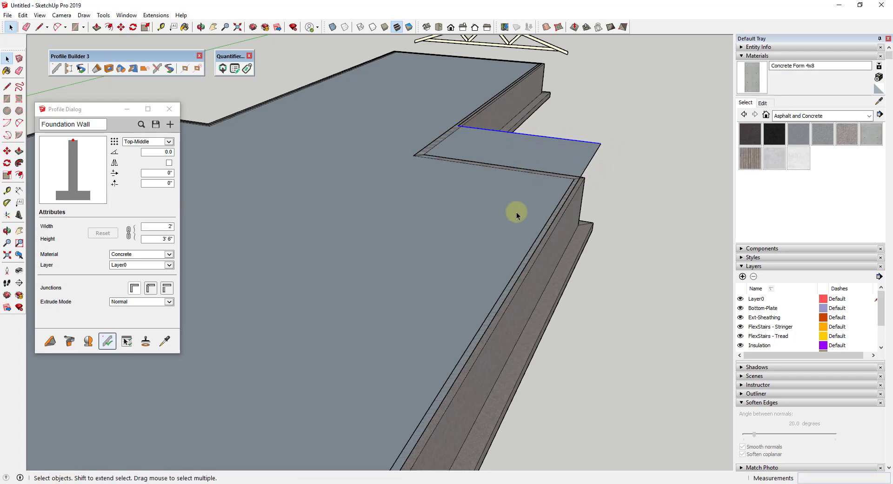
Step: Open the path of the Foundation Wall member around the slab for editing
scroll(516, 214, down, 3)
click(543, 252)
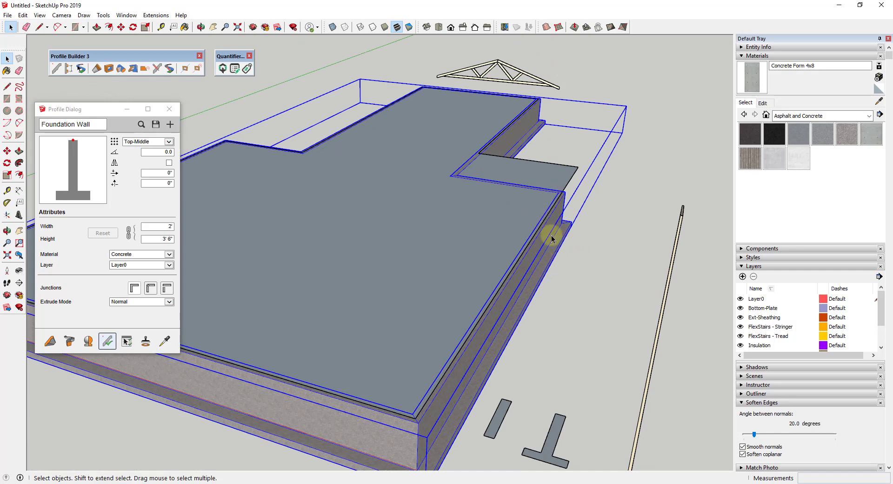
double_click(552, 236)
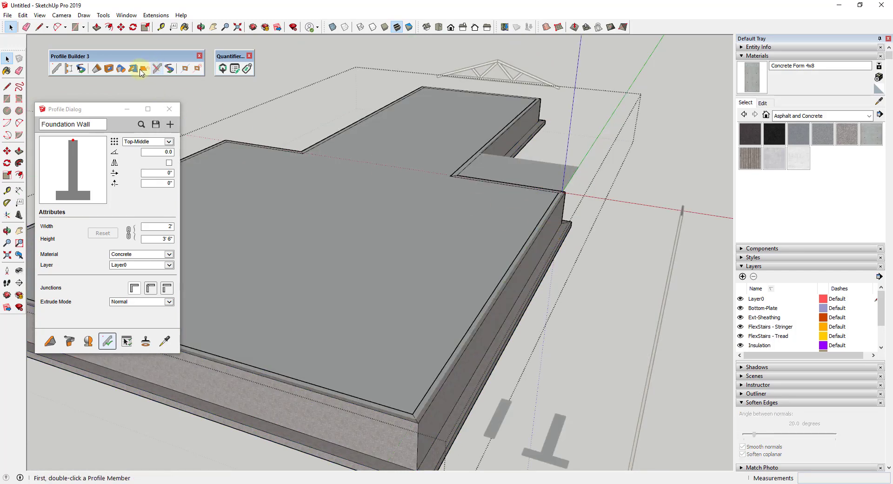
click(170, 70)
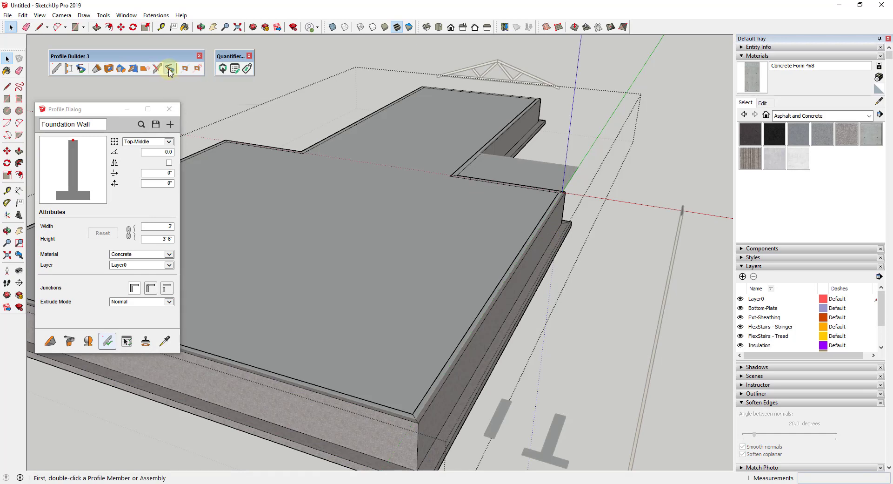
scroll(499, 141, up, 2)
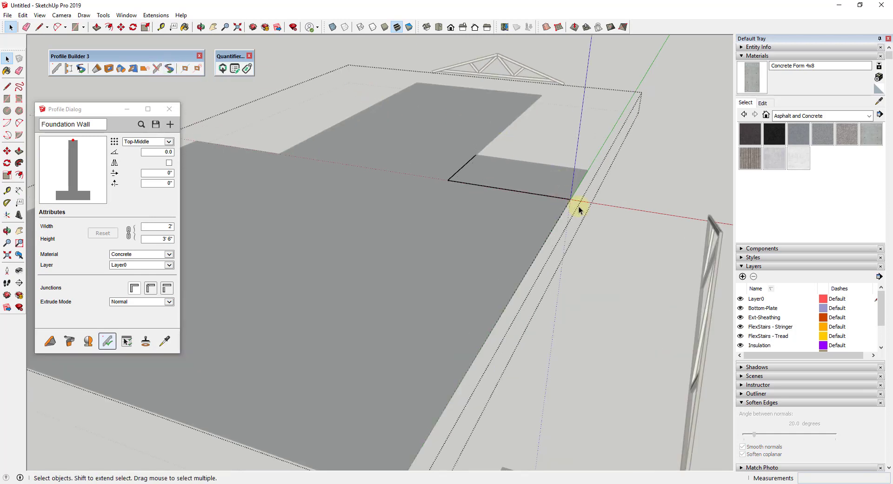
Step: Draw the wall path along the extended slab edge at the notch and erase the old notch path segments
key(l)
click(588, 171)
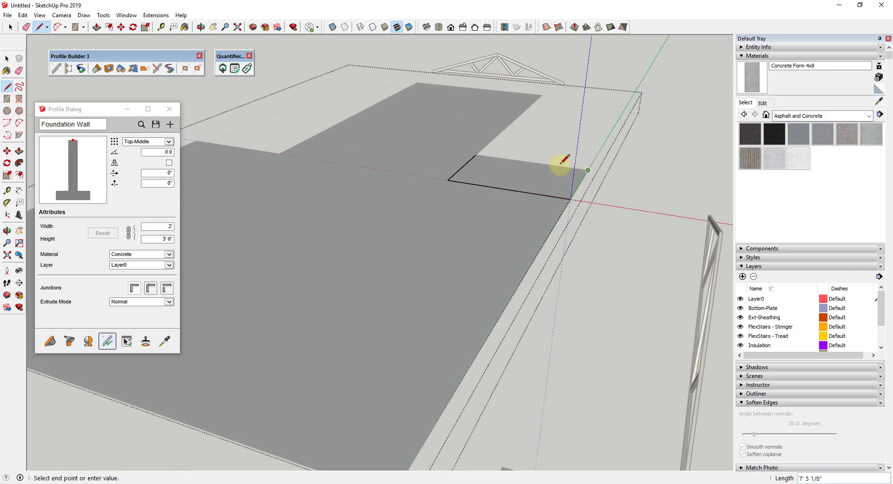
key(Escape)
key(e)
drag(462, 163, 484, 198)
key(space)
Step: Browse the profiles in the Profile Examples library and close it without choosing one
middle_drag(622, 205, 385, 186)
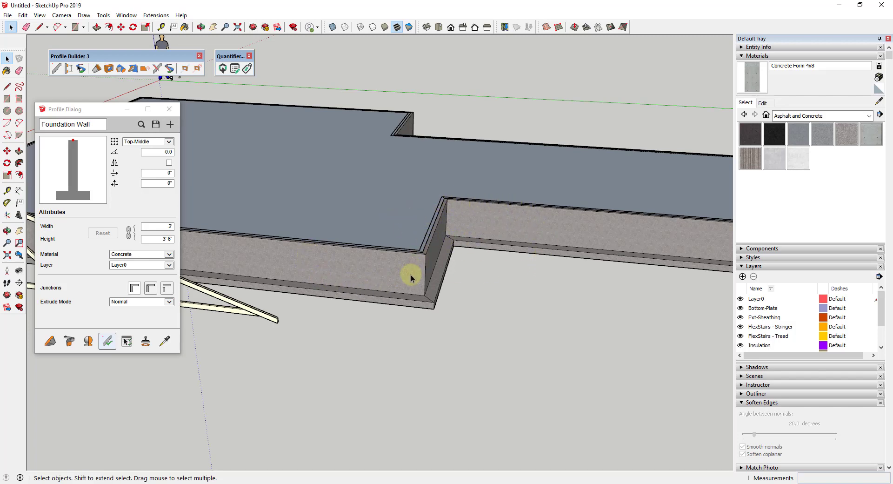
middle_drag(445, 235, 664, 223)
middle_drag(591, 210, 461, 208)
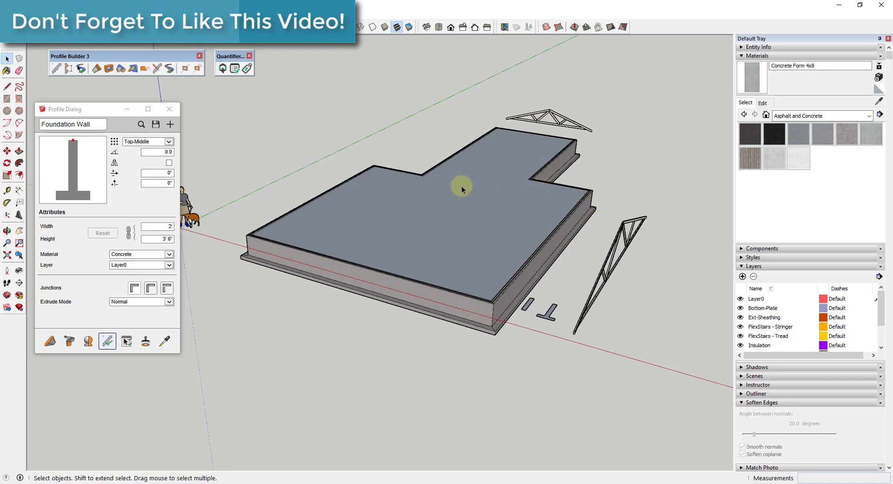
click(149, 127)
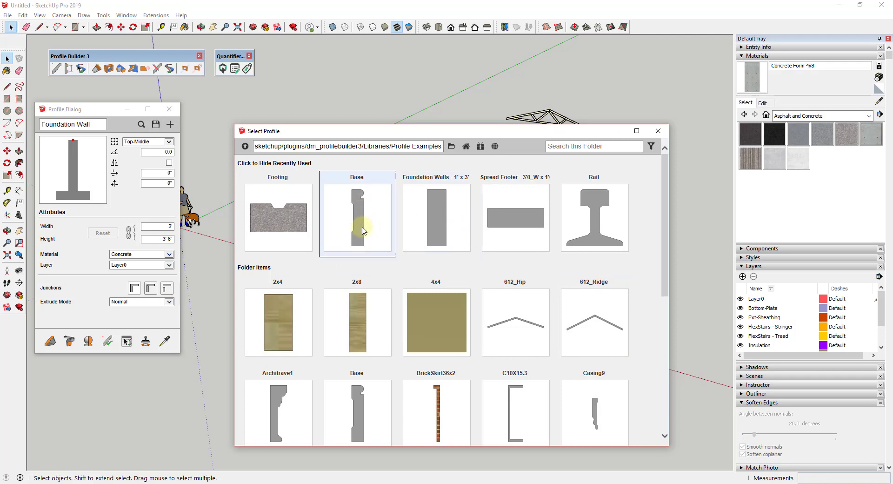
scroll(363, 229, down, 3)
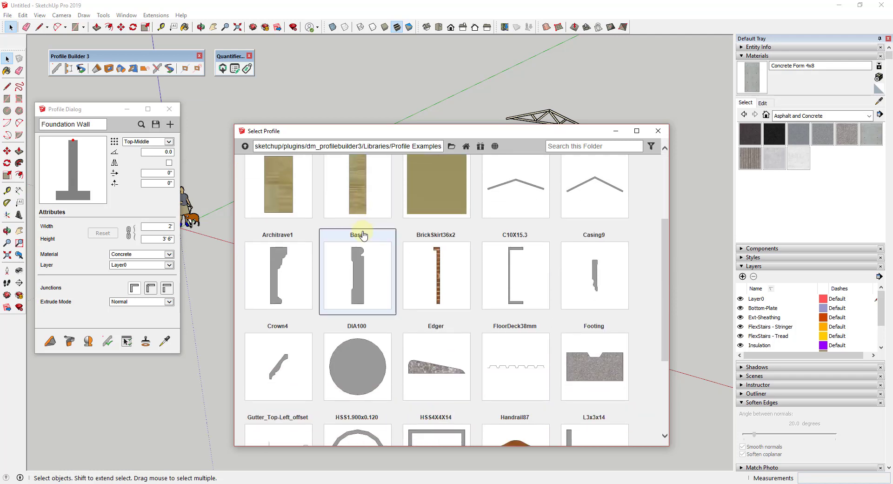
scroll(388, 270, down, 3)
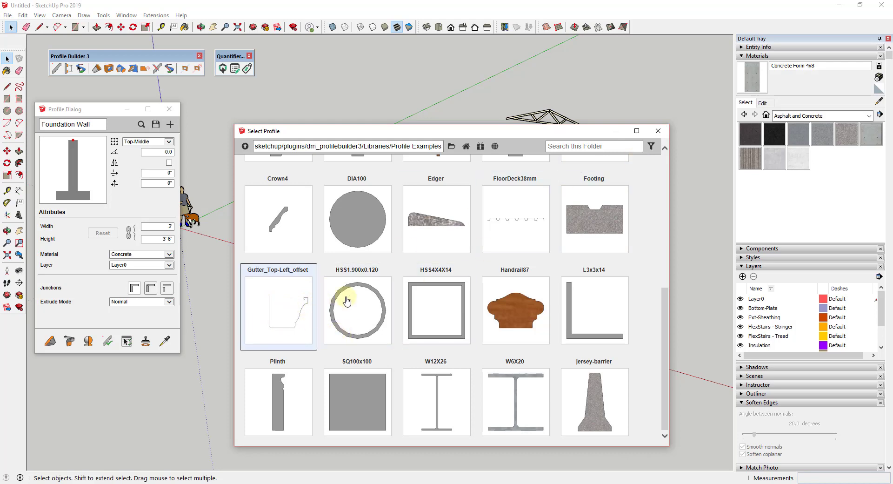
click(658, 130)
scroll(656, 187, down, 1)
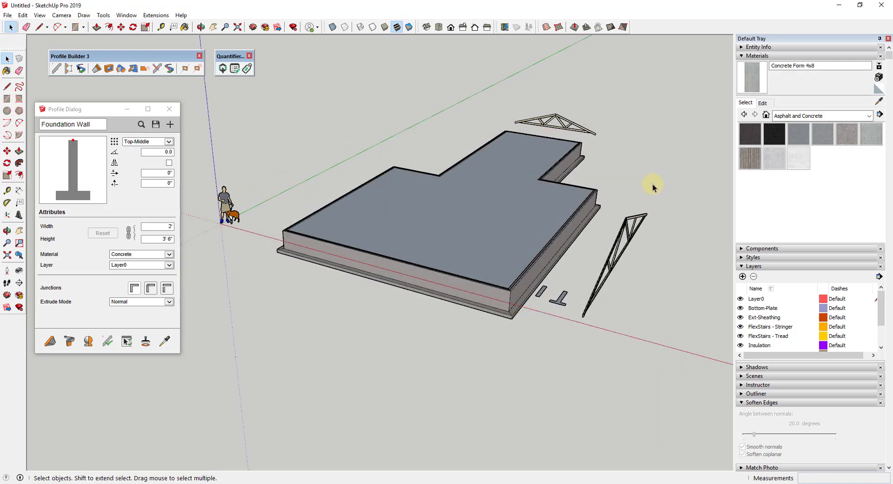
scroll(637, 208, up, 1)
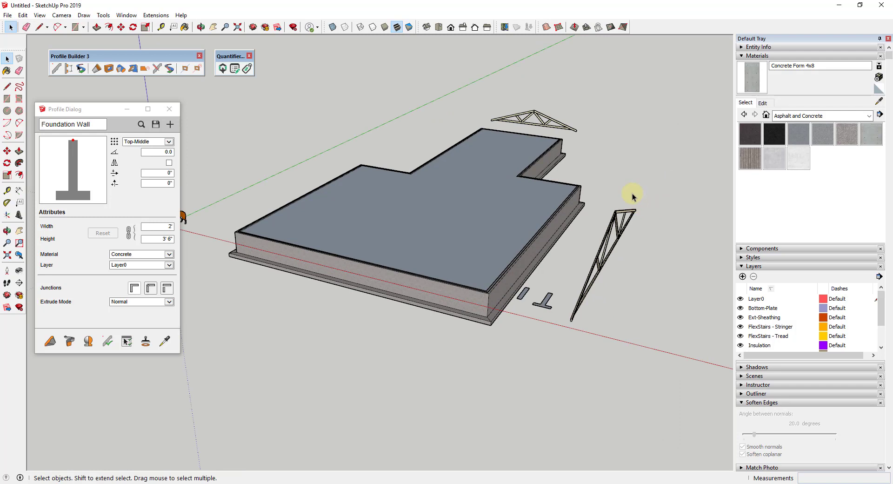
middle_drag(531, 215, 573, 205)
double_click(574, 205)
click(573, 194)
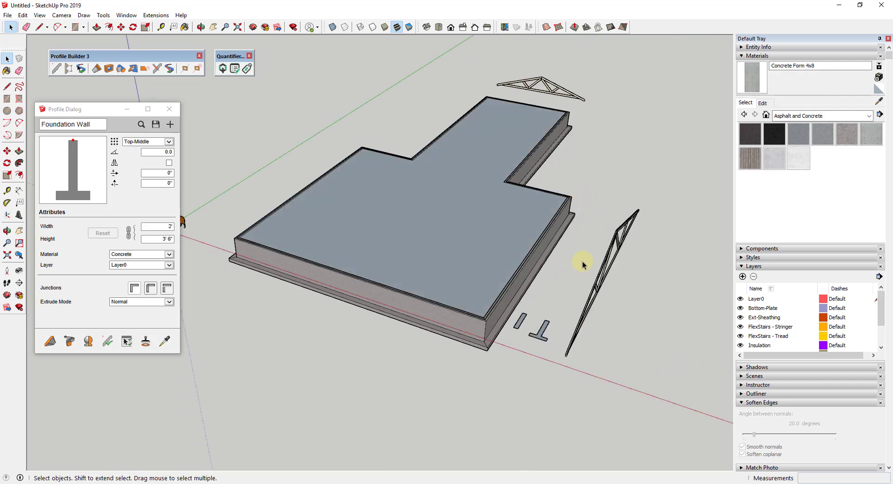
middle_drag(584, 258, 574, 228)
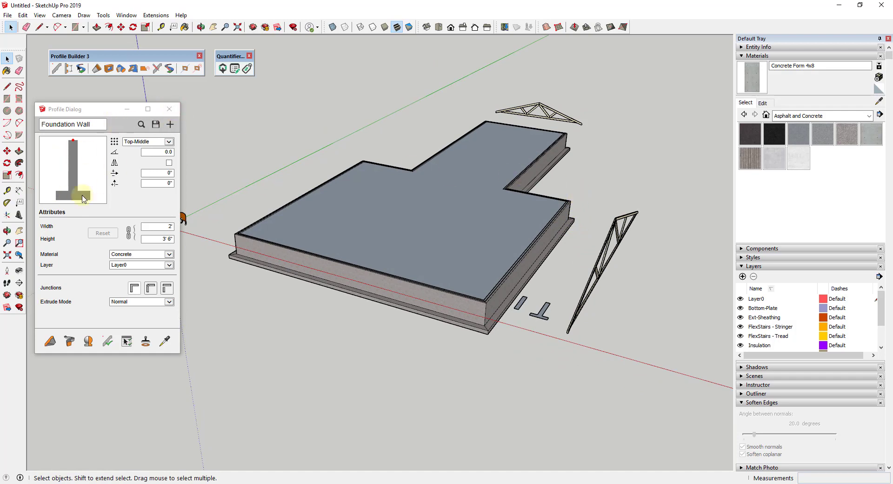
Step: Close the Profile Dialog and open the Assembly Dialog for the 2x6 Exterior Wall
click(169, 111)
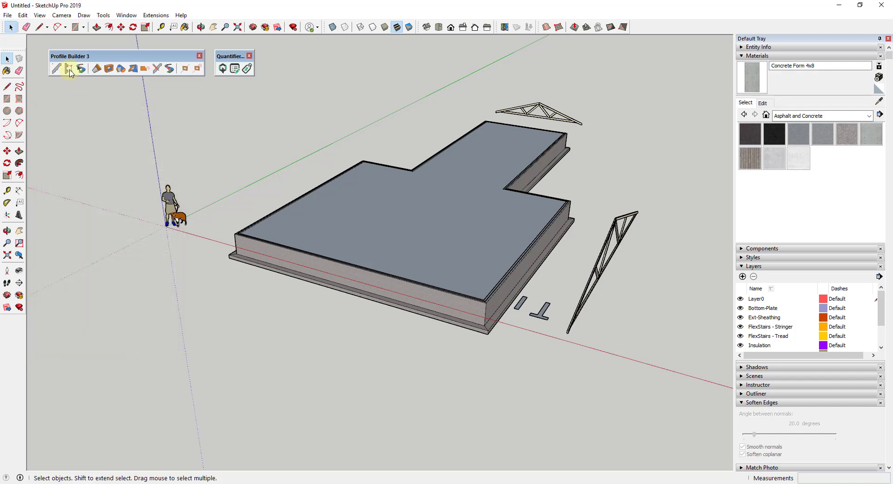
click(67, 69)
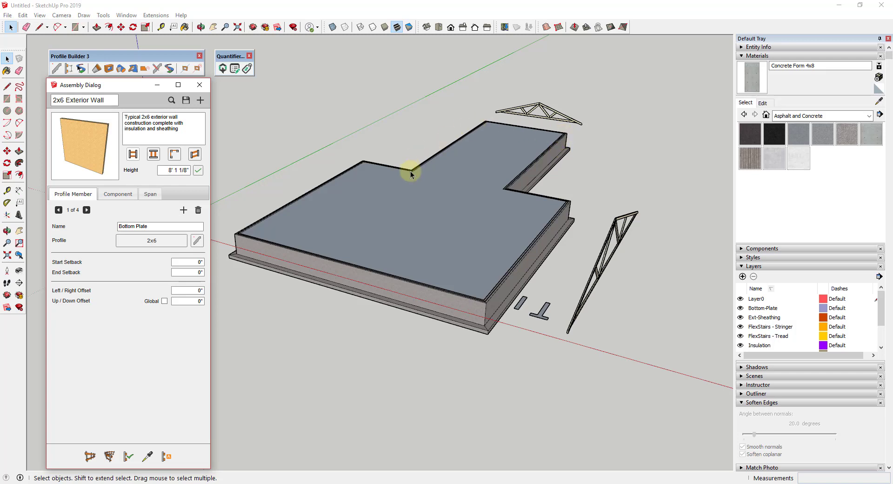
key(o)
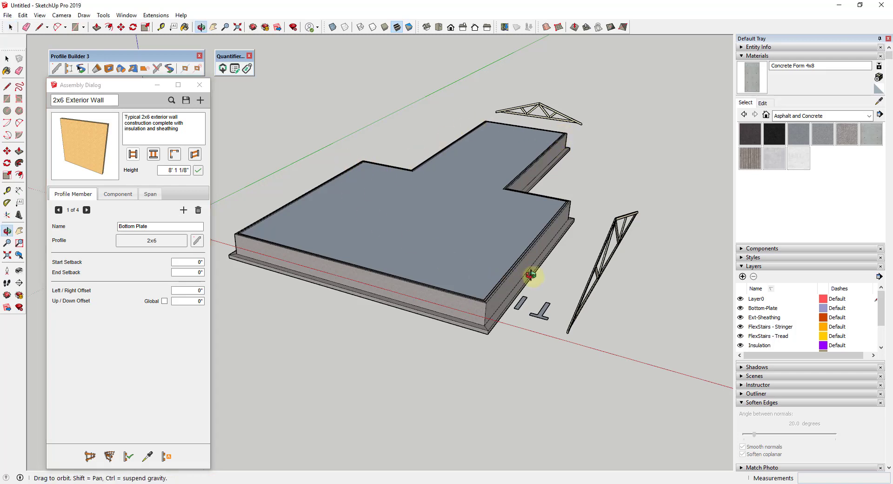
key(space)
middle_drag(377, 256, 279, 237)
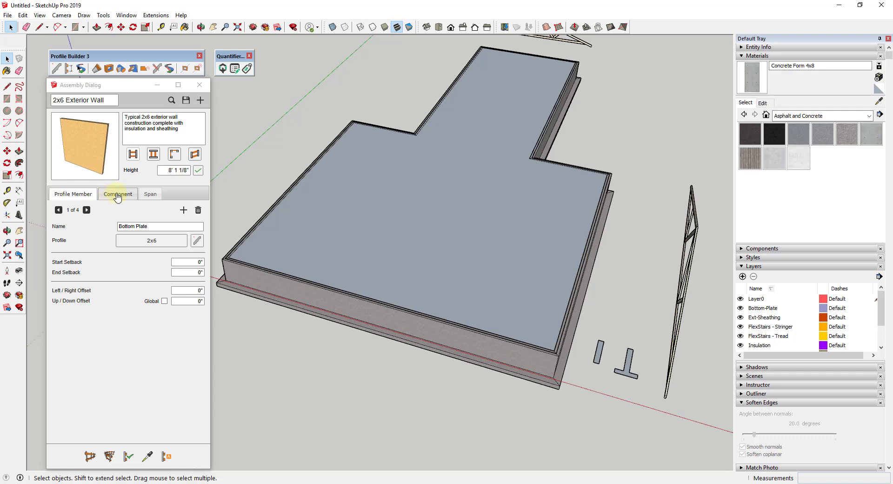
Step: Review the component definitions of the 2x6 Exterior Wall assembly through to right-corner-insulation
click(118, 196)
click(86, 209)
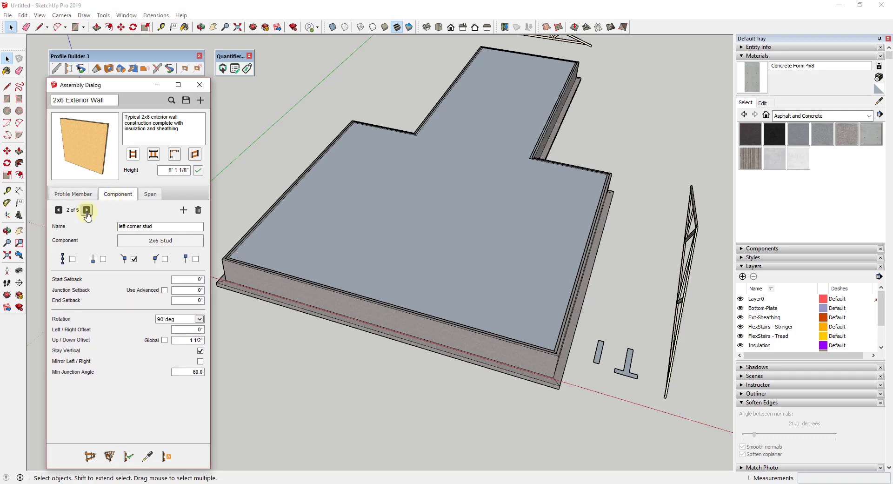
click(86, 210)
click(86, 210)
click(87, 210)
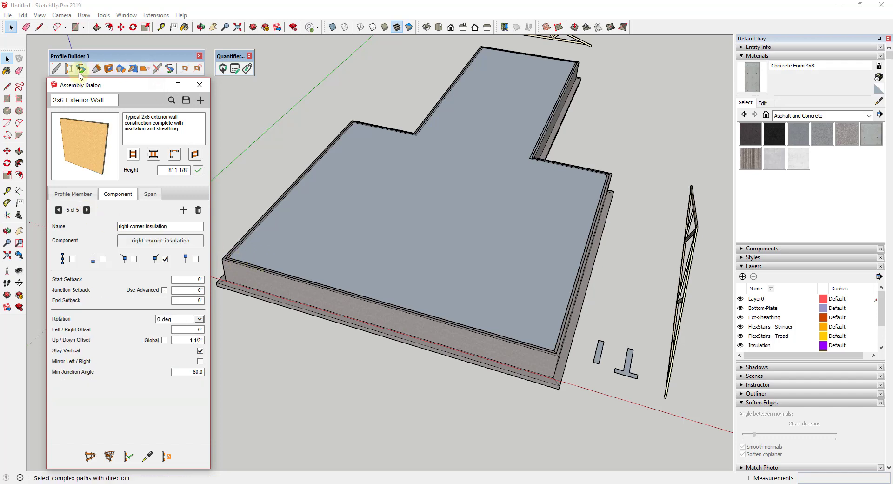
Step: Select the slab's outer edges as a smart path and build the 2x6 Exterior Wall assembly along it
click(81, 69)
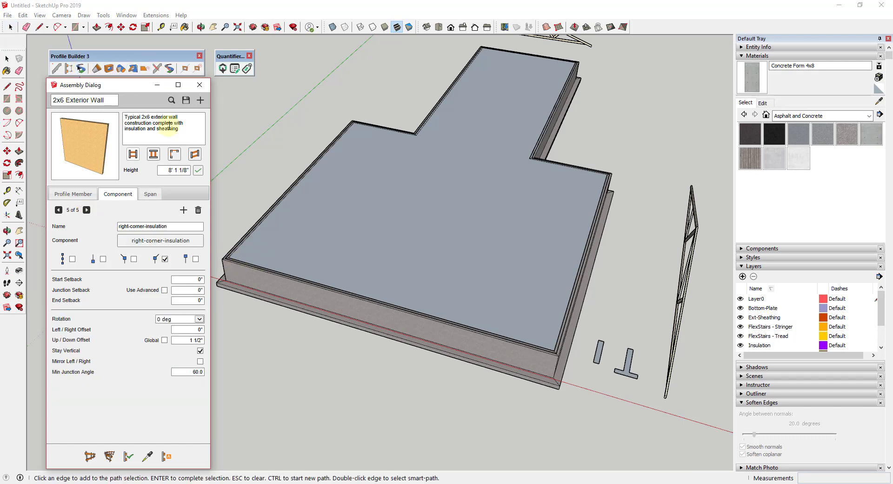
scroll(231, 258, up, 5)
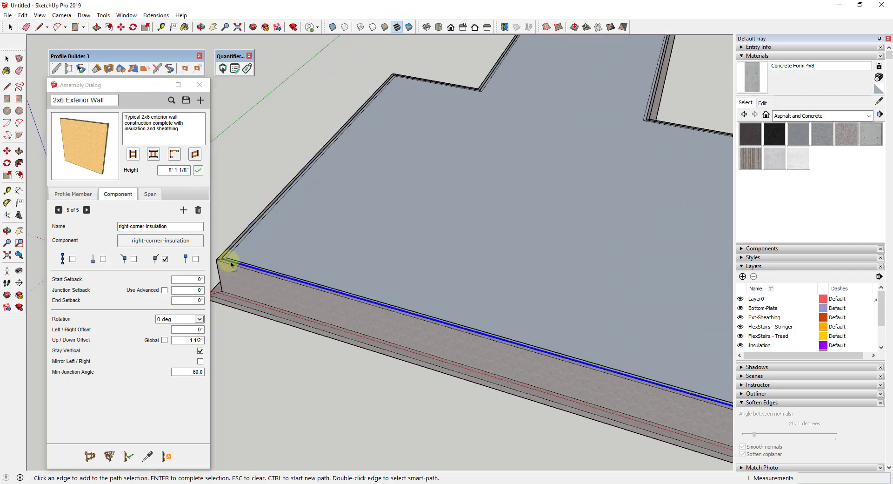
scroll(231, 263, down, 3)
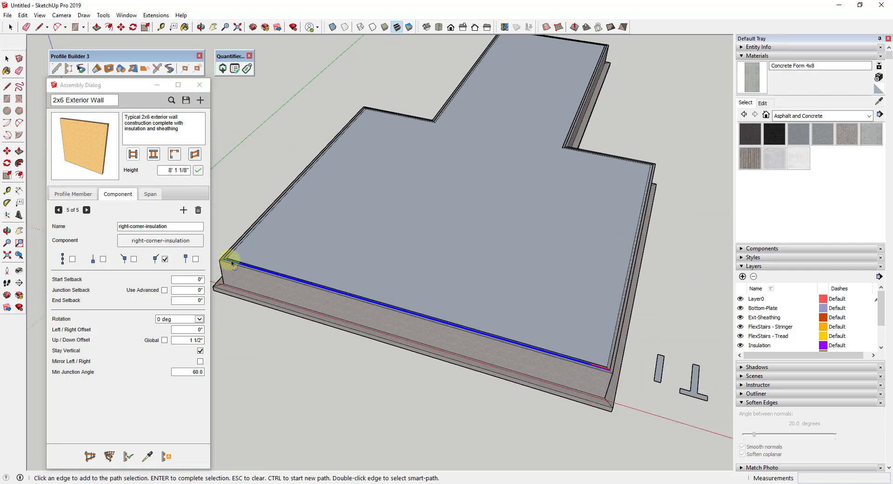
double_click(237, 265)
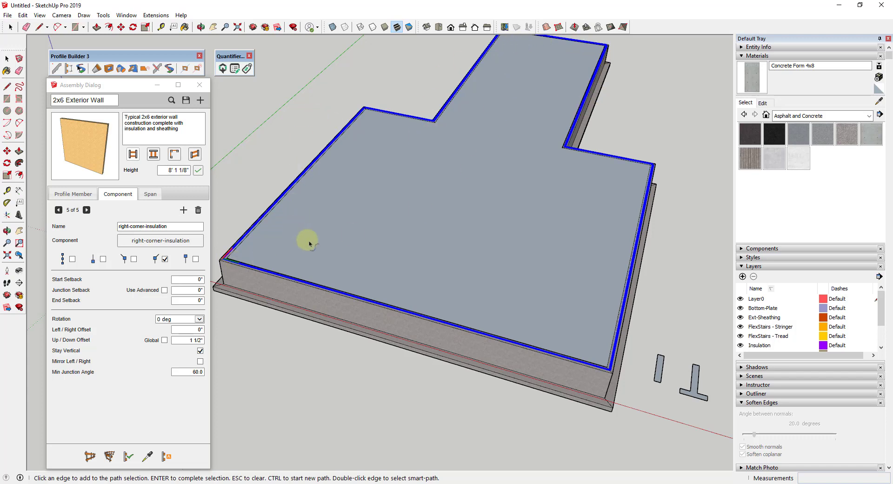
click(110, 457)
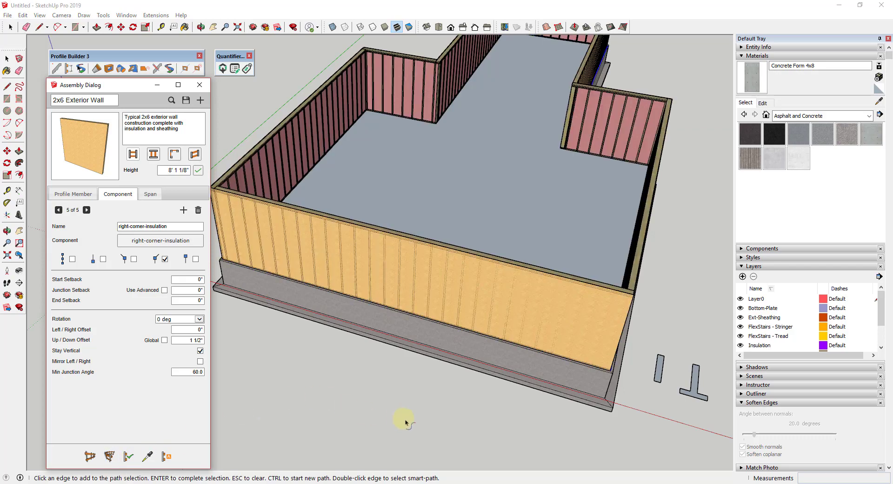
Step: Examine the new exterior walls, including the studs, insulation and plates at the inner corners
mouse_move(405, 419)
middle_down()
mouse_move(347, 334)
mouse_move(333, 343)
mouse_move(315, 329)
mouse_move(379, 325)
middle_up()
middle_drag(424, 202, 443, 275)
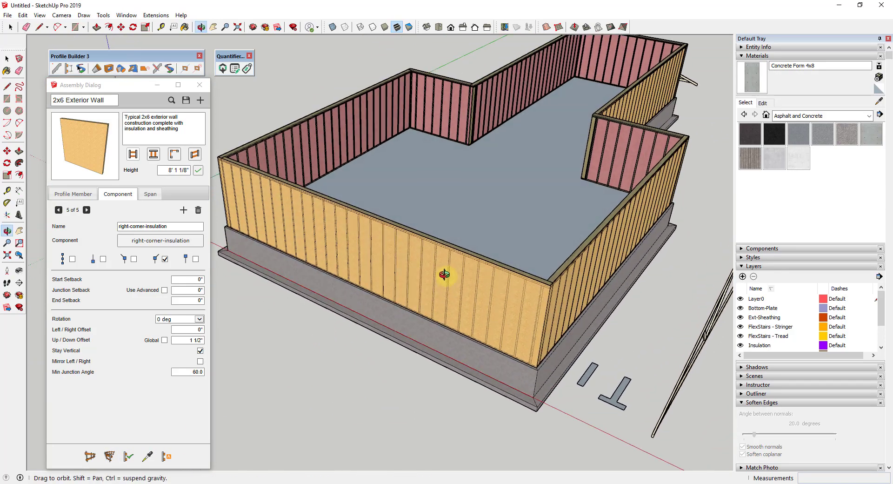
scroll(431, 79, up, 6)
scroll(458, 117, down, 6)
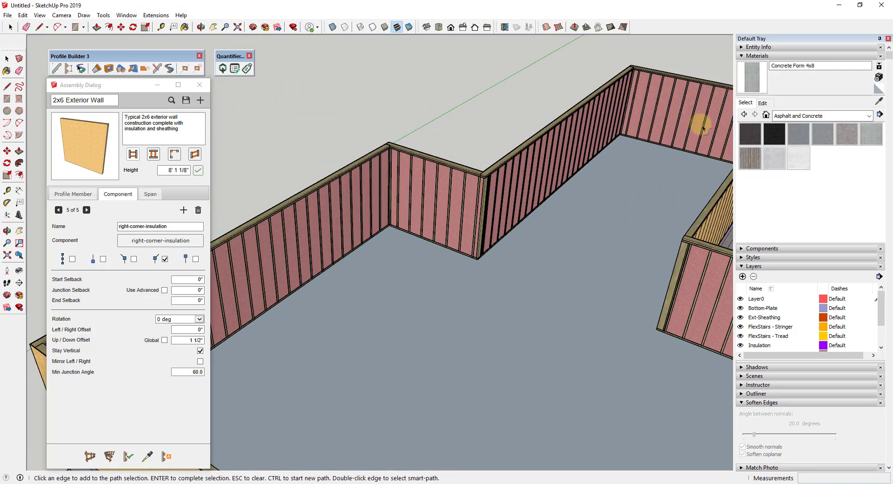
scroll(431, 203, up, 3)
scroll(432, 198, up, 2)
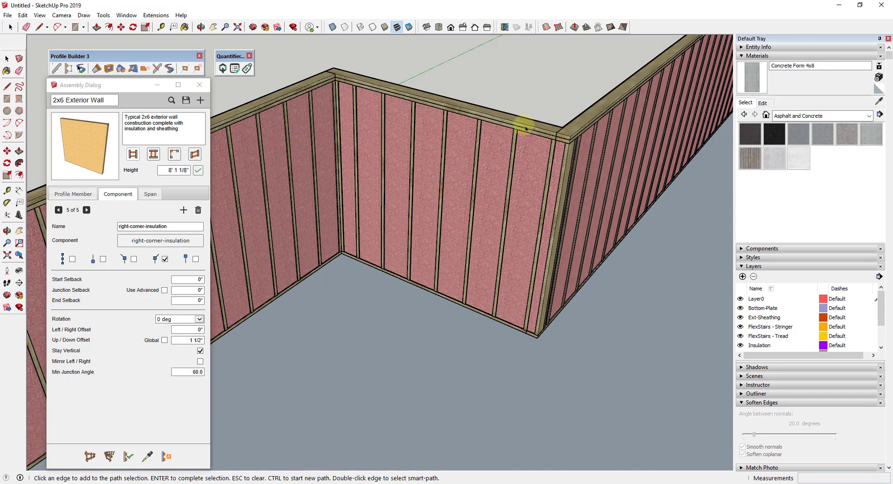
scroll(469, 125, down, 4)
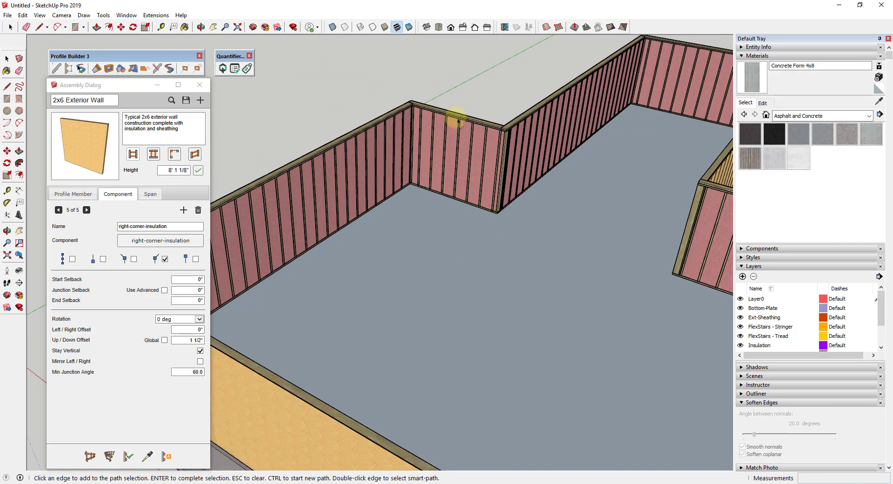
scroll(515, 233, down, 5)
middle_drag(515, 233, 524, 189)
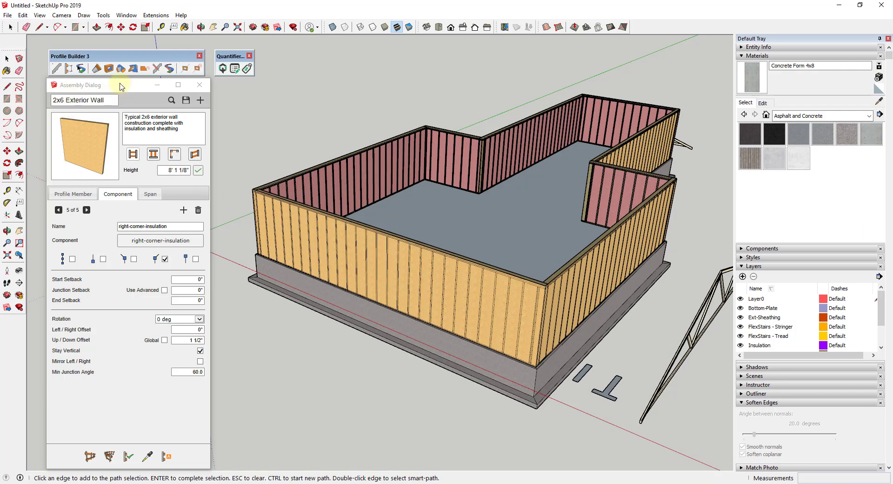
Step: Select the roof truss lying beside the building and start a new assembly
drag(121, 86, 124, 86)
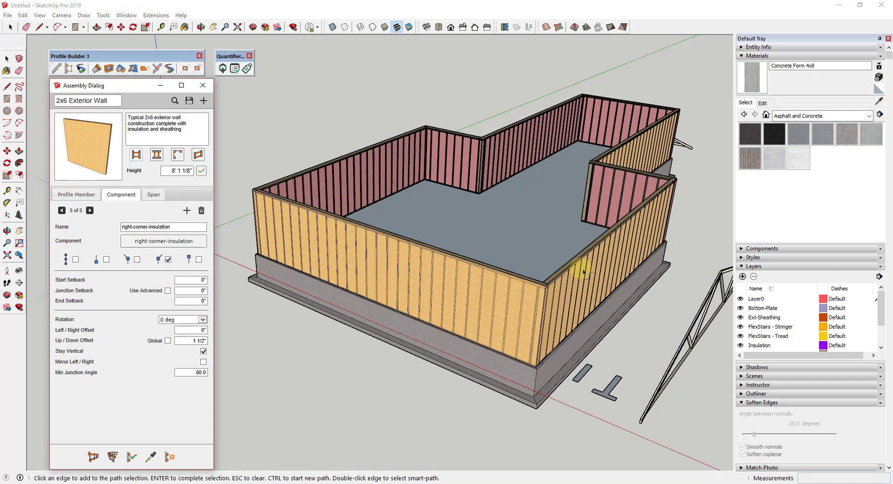
scroll(515, 245, down, 5)
scroll(668, 245, up, 5)
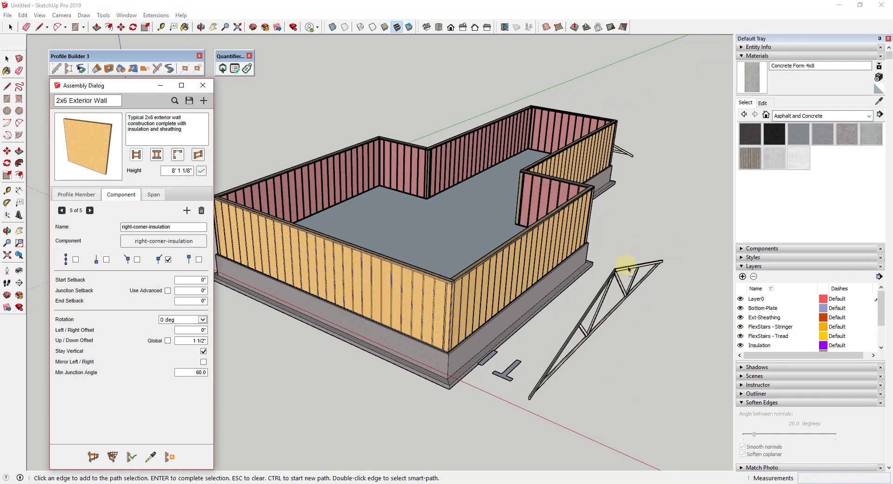
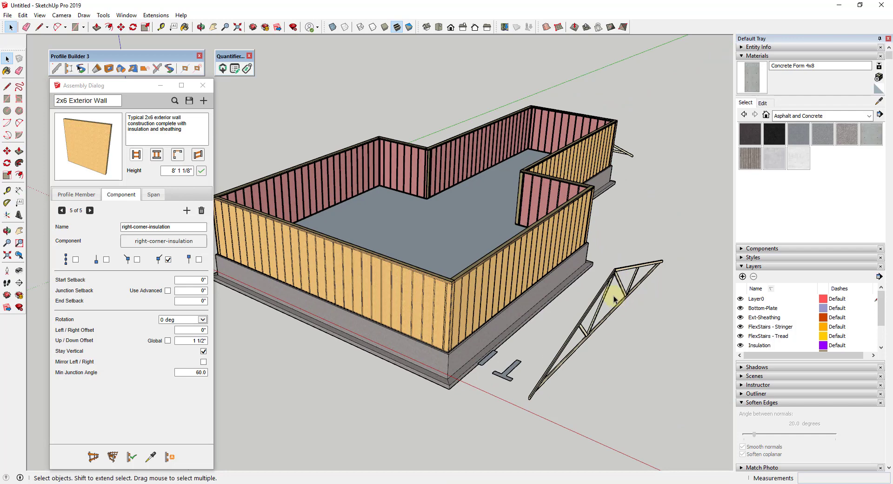
click(622, 266)
scroll(623, 266, down, 3)
scroll(622, 270, up, 3)
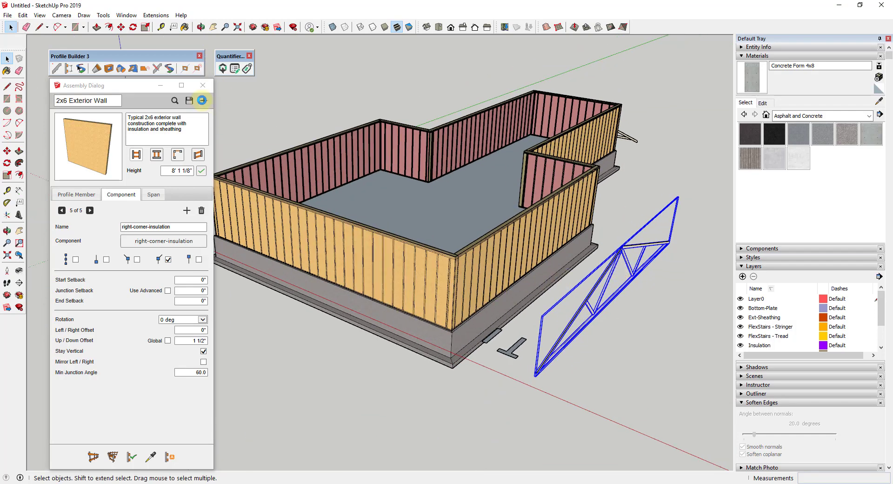
click(202, 100)
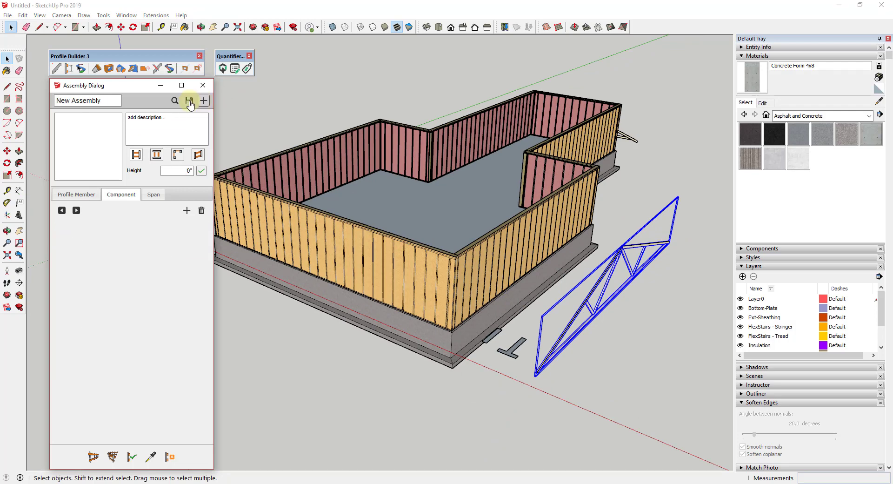
Step: Name the assembly Large Trusses and add the large roof truss from the model as its component
click(111, 104)
text(Roof)
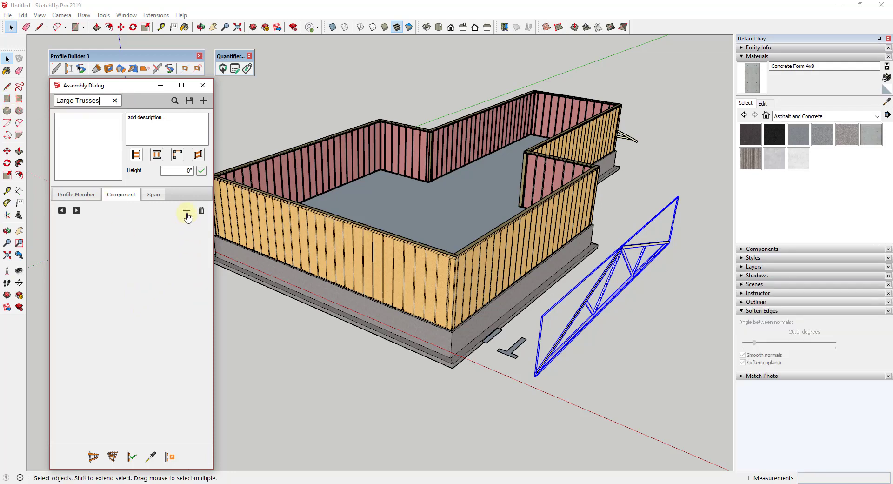
click(187, 211)
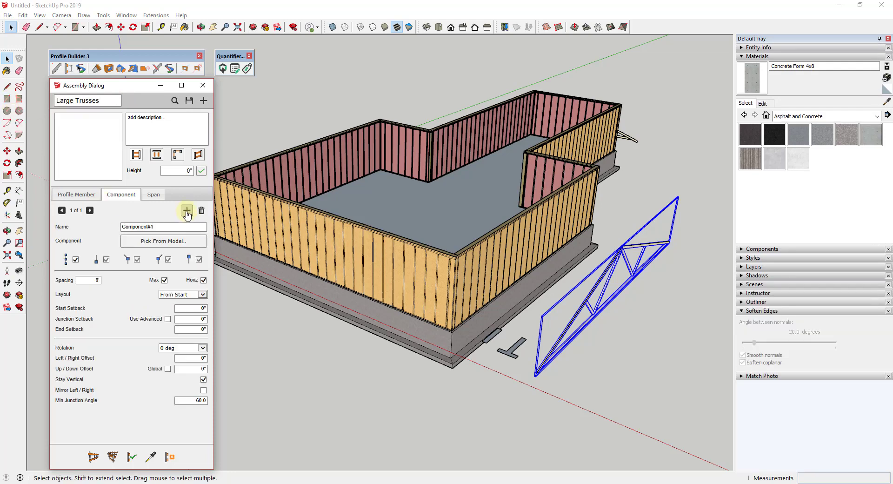
click(168, 243)
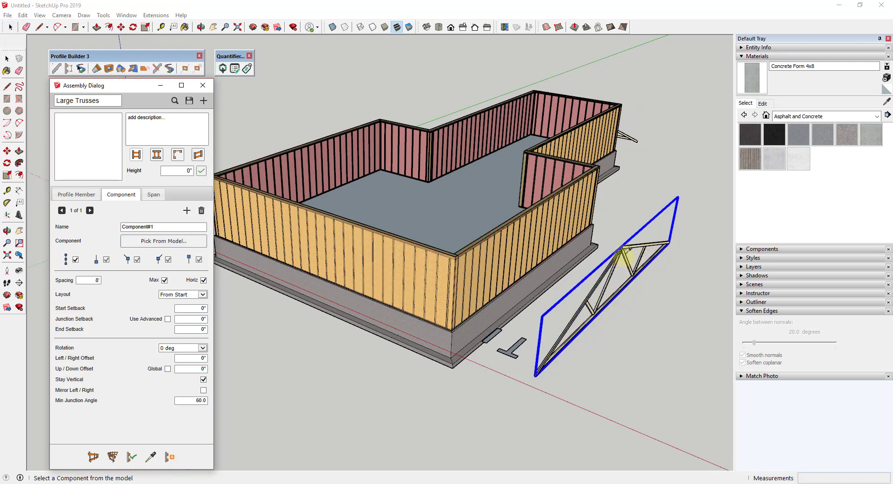
click(626, 251)
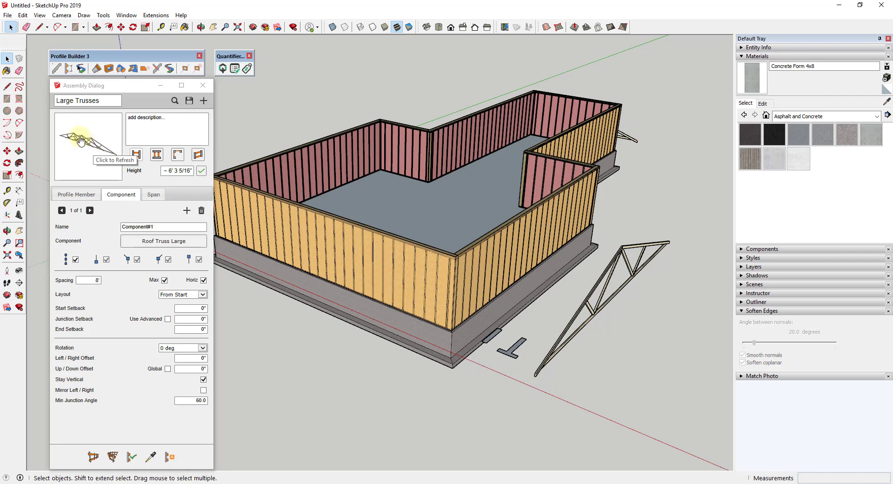
Step: Set the truss component's rotation to 90 deg and refresh the assembly preview
click(185, 349)
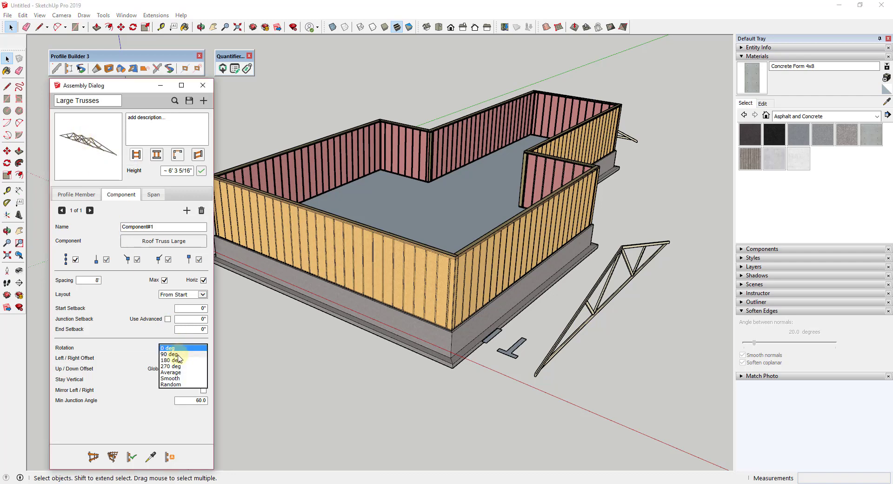
click(179, 356)
drag(110, 148, 80, 136)
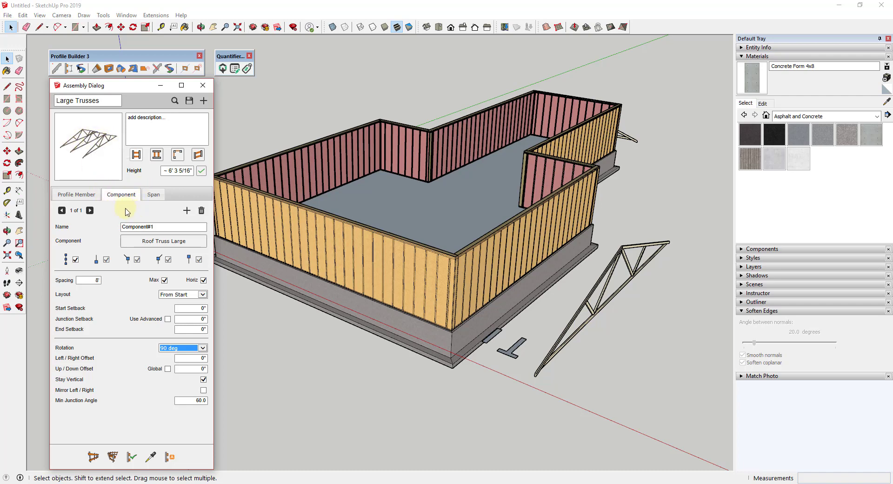
click(95, 461)
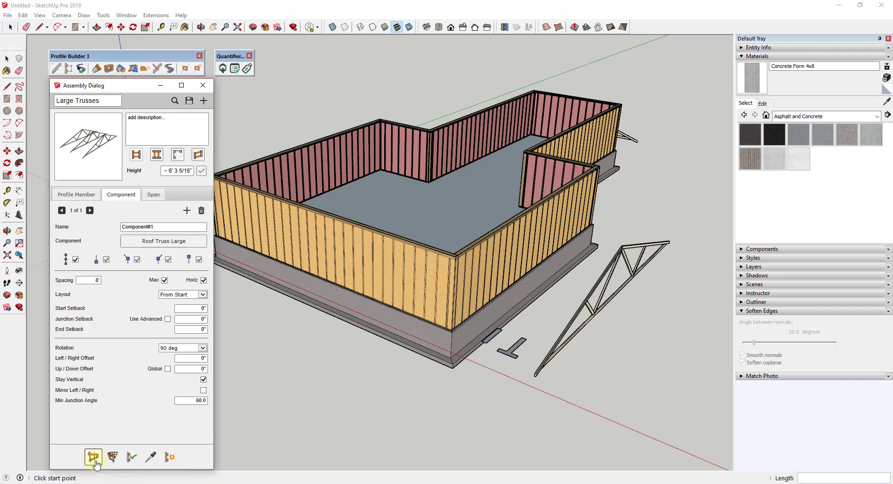
click(456, 257)
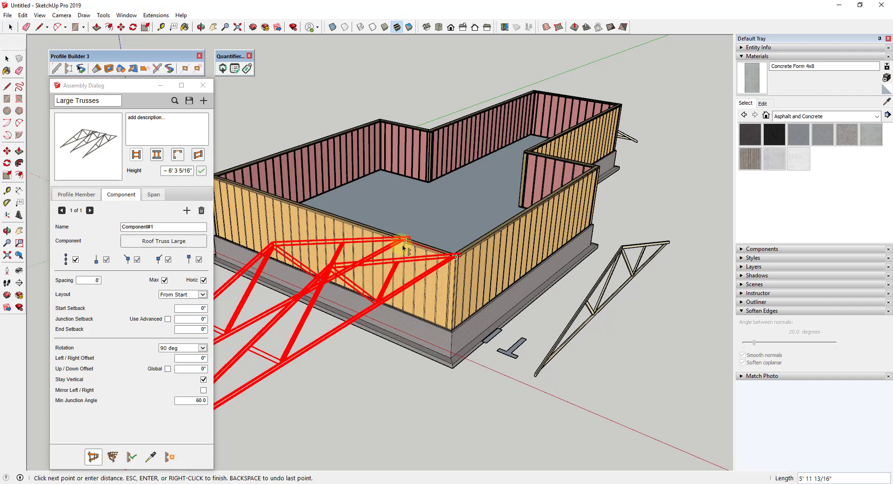
scroll(399, 249, down, 3)
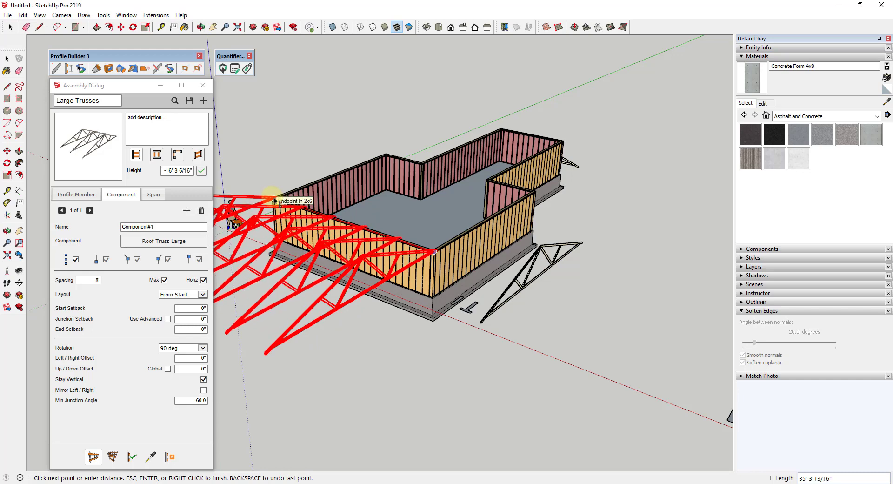
key(space)
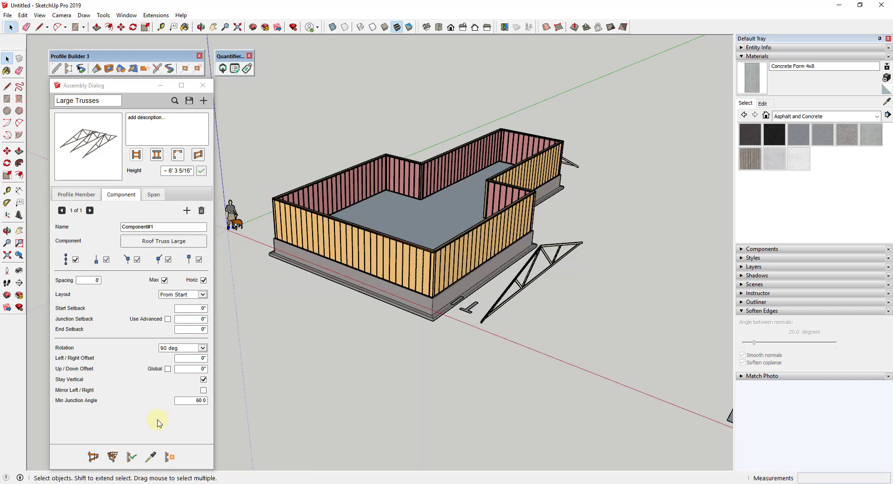
Step: Build the Large Trusses assembly along the top of the wide section's end wall, from its far corner to the near corner
click(98, 456)
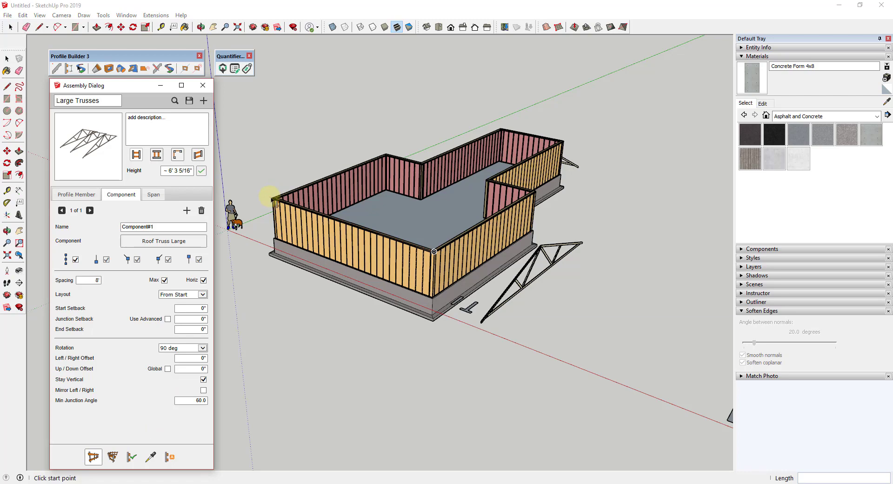
click(272, 199)
click(432, 254)
middle_drag(430, 251, 505, 200)
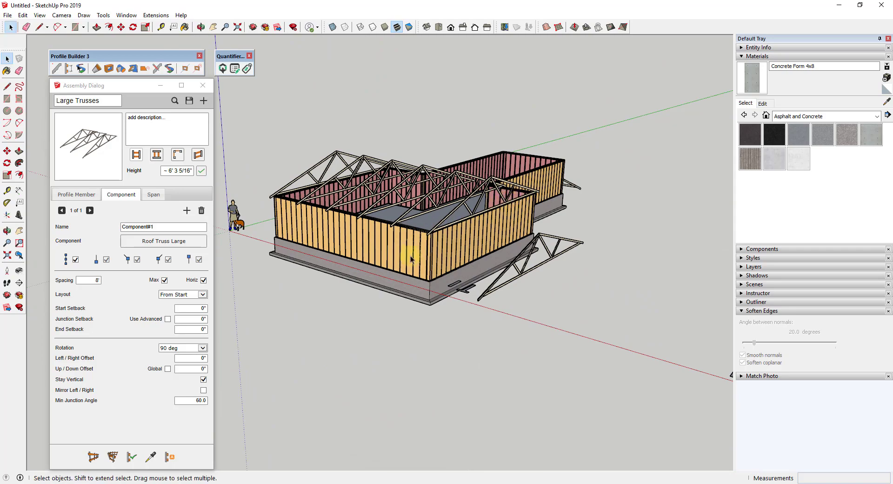
scroll(489, 221, up, 6)
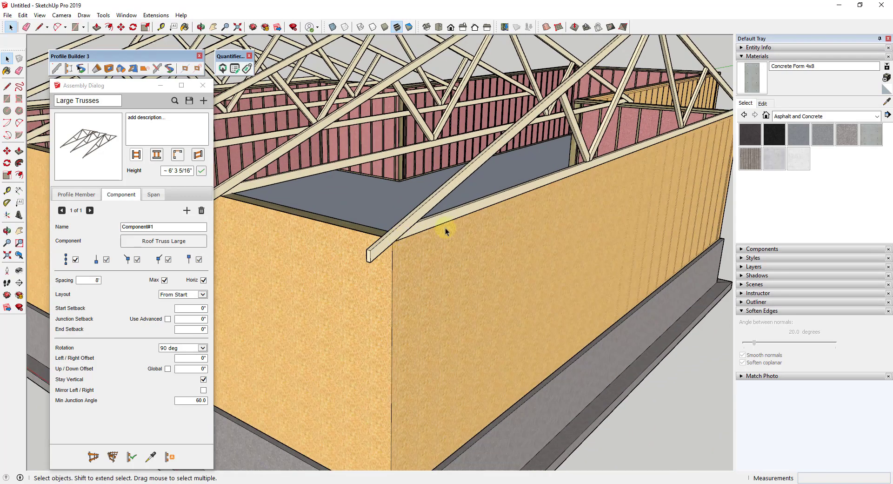
scroll(437, 231, down, 8)
middle_drag(556, 227, 117, 357)
scroll(230, 332, down, 1)
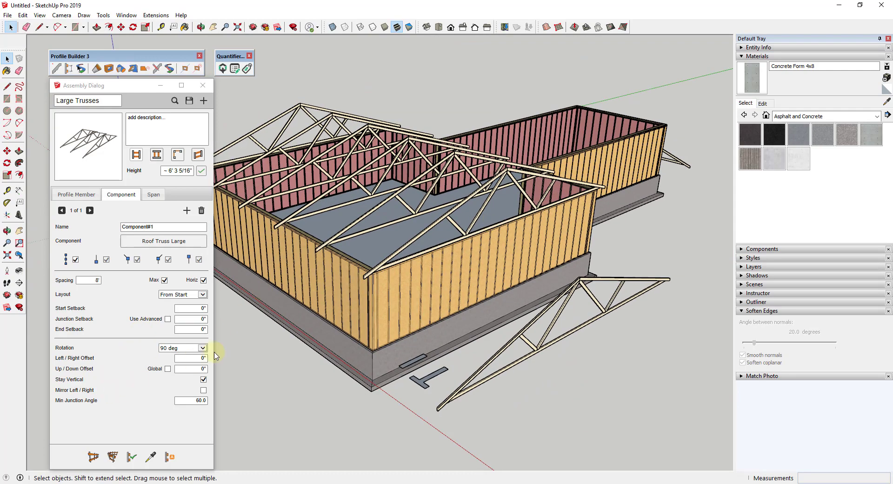
Step: Select the placed large trusses, set their spacing to 4' and apply the change to the model
middle_drag(287, 309, 319, 255)
click(389, 145)
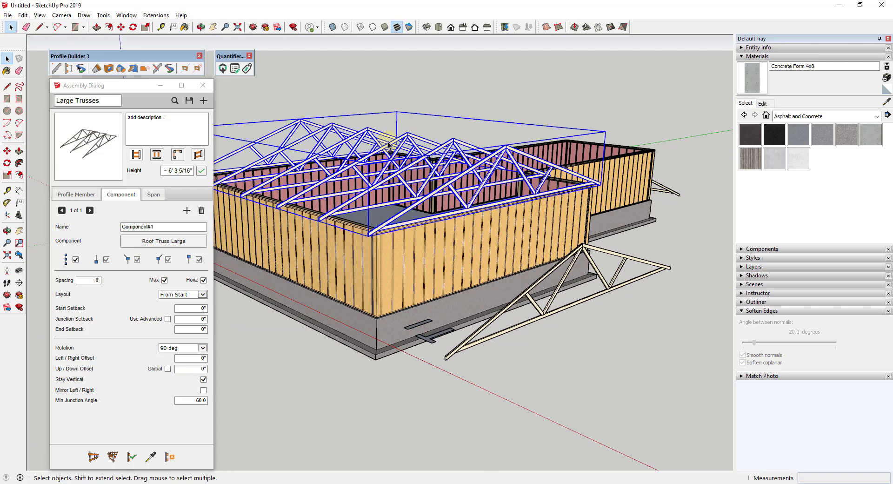
click(88, 280)
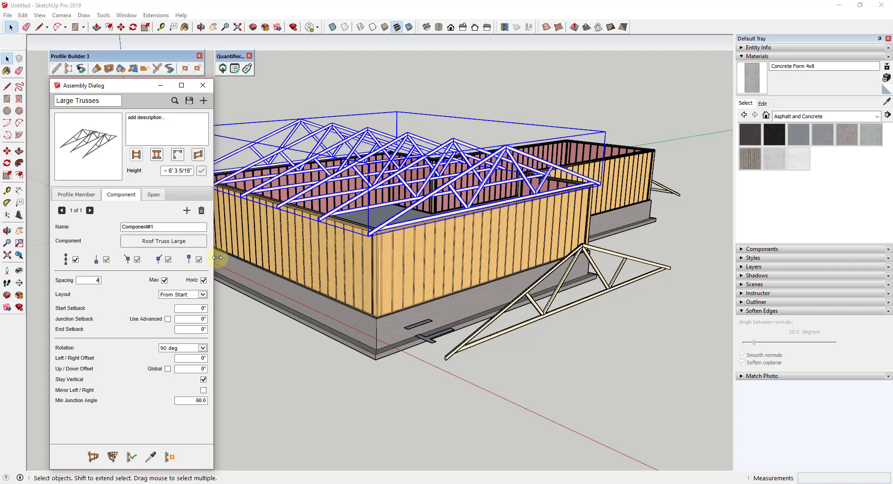
key(Tab)
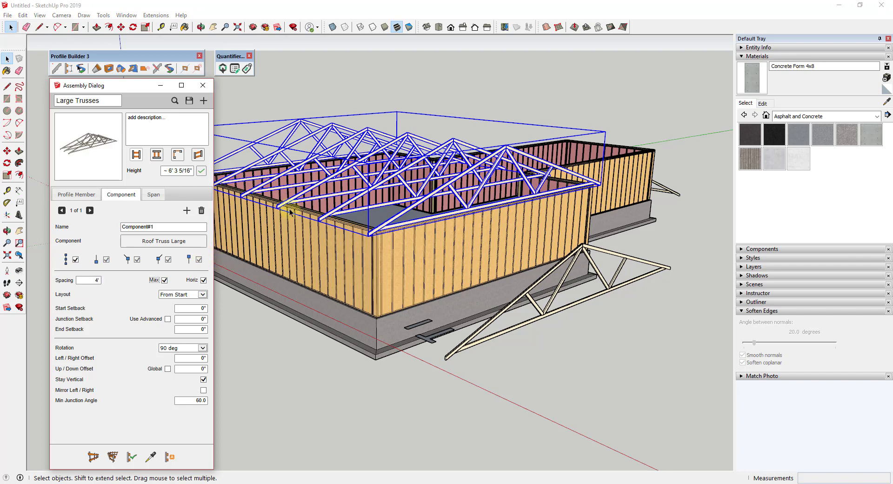
click(368, 142)
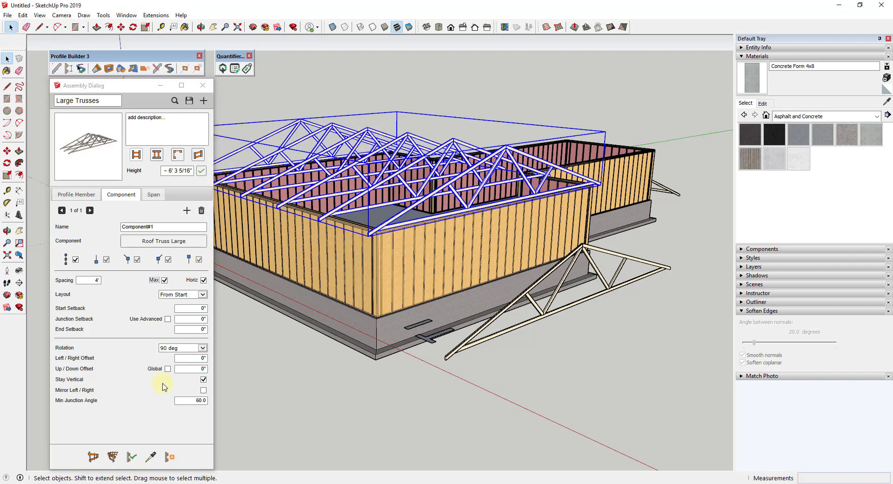
click(132, 457)
middle_drag(512, 189, 477, 219)
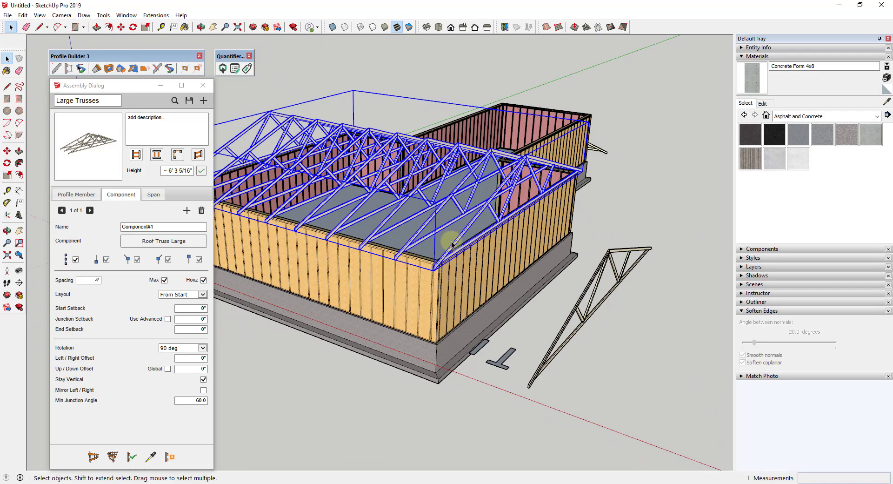
middle_drag(434, 210, 326, 232)
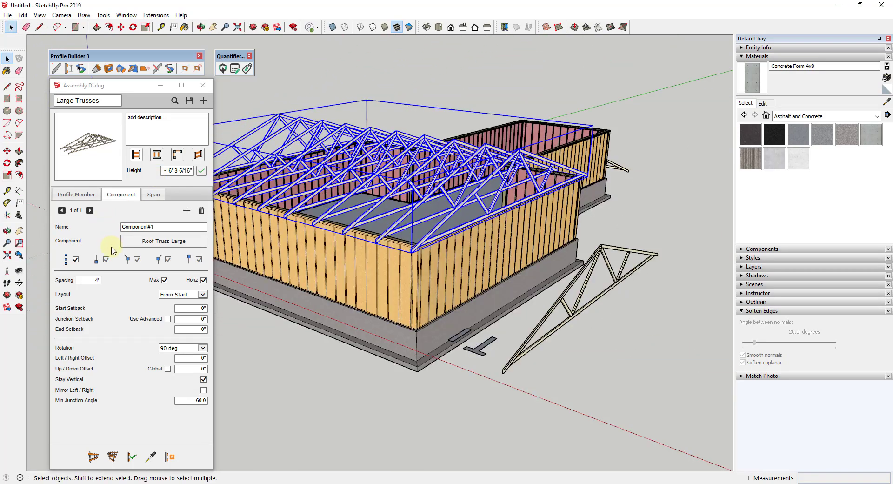
Step: Set the large trusses' spacing to 2' and apply it to the selected assembly
double_click(84, 279)
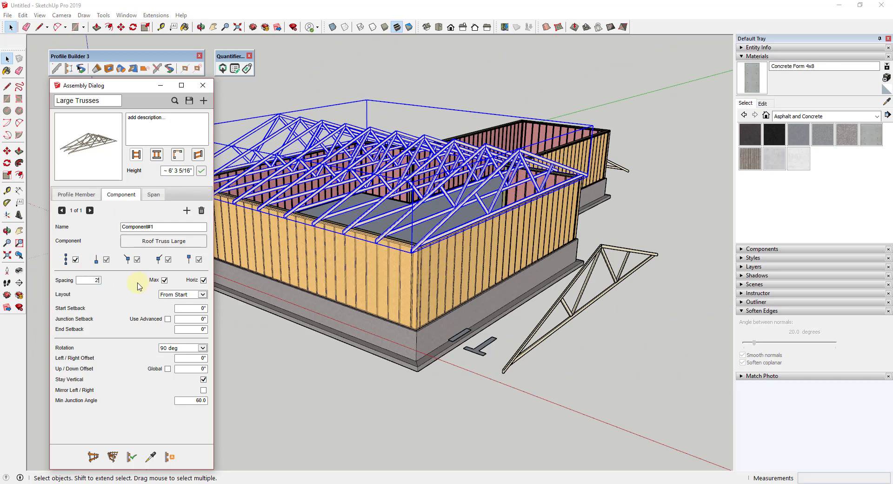
text(2)
key(Return)
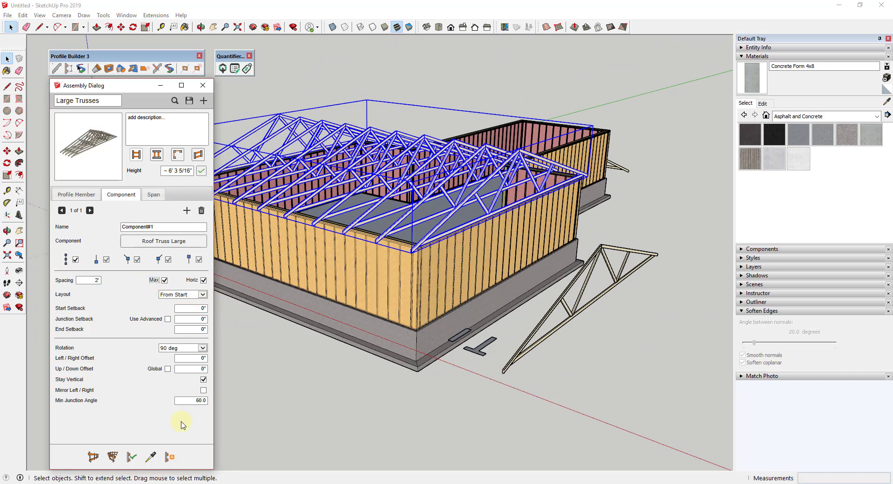
click(131, 458)
Step: Save the Large Trusses assembly and start a new assembly named Small Trusses
middle_drag(369, 227, 570, 351)
scroll(585, 356, up, 1)
click(221, 100)
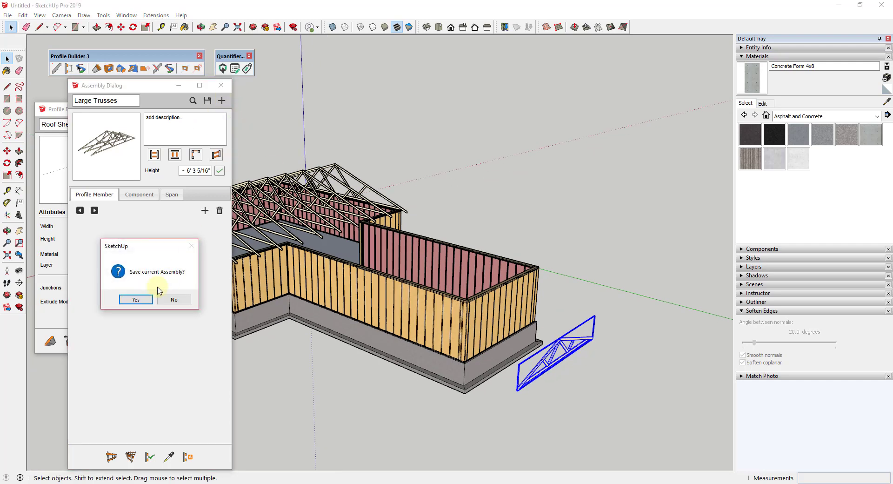
click(132, 300)
text(Small)
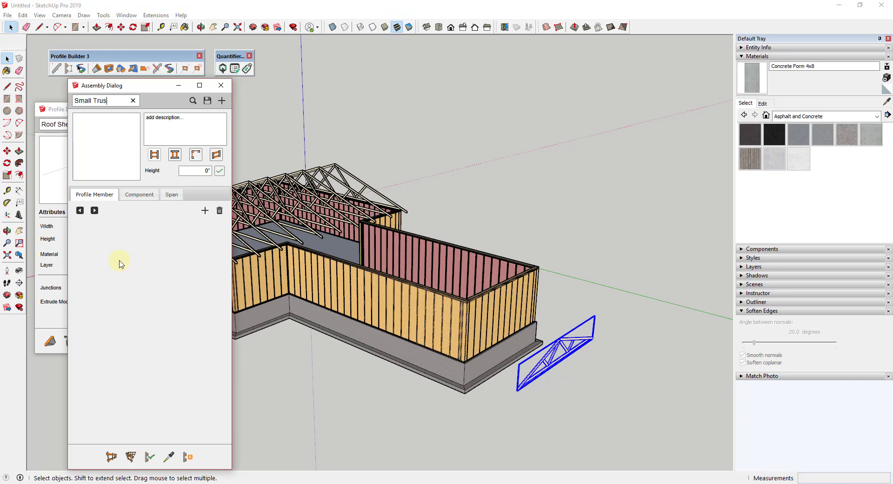
Step: Add the small roof truss from the model as the assembly's component and set its rotation to 90 deg
click(142, 197)
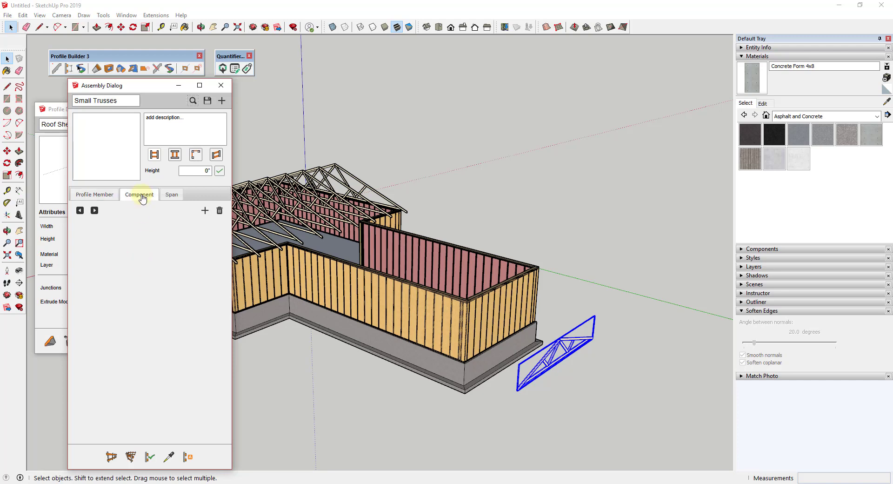
click(205, 211)
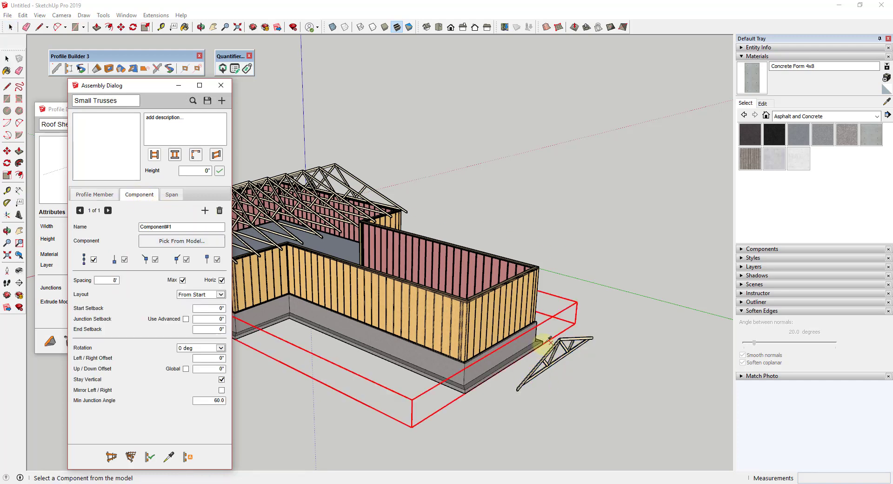
click(553, 354)
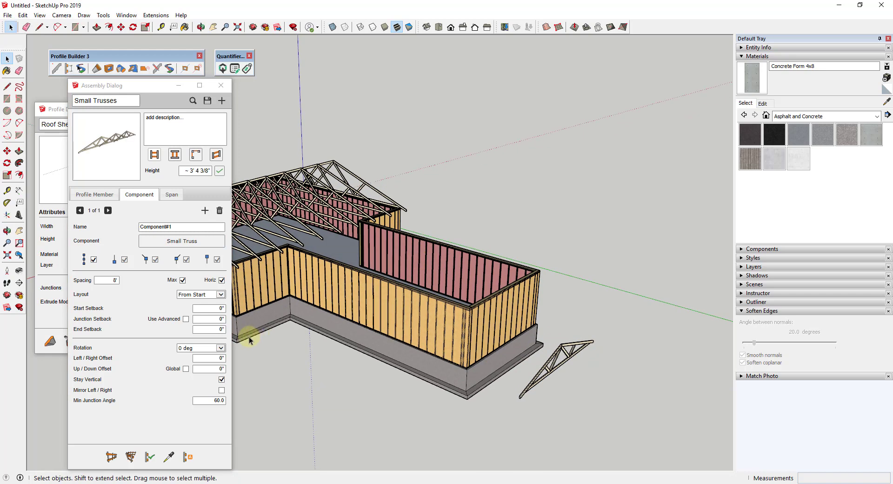
click(201, 348)
click(196, 354)
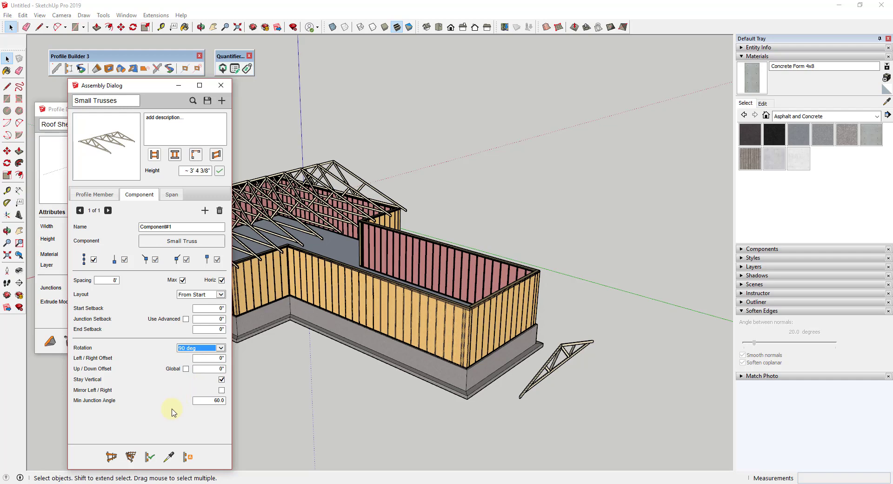
click(108, 465)
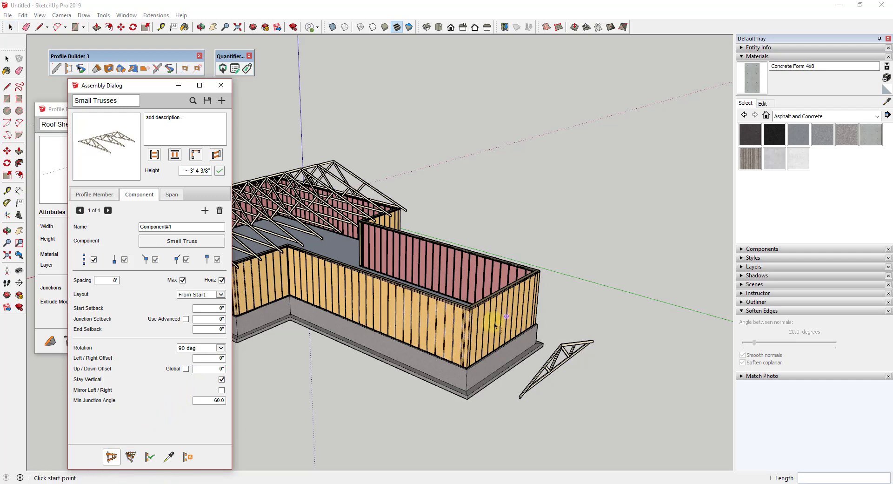
click(470, 307)
key(Escape)
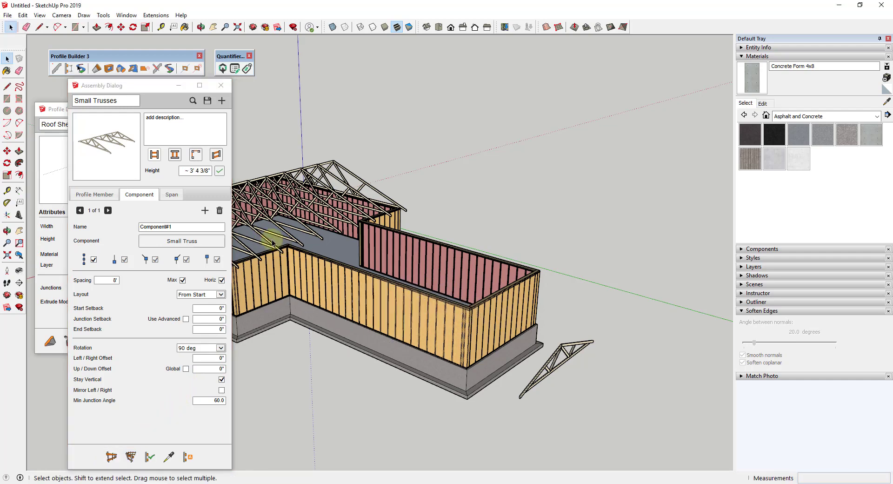
Step: Build the Small Trusses assembly along the narrow wing's long wall, from the inner corner to the outer end corner
click(110, 460)
click(285, 248)
scroll(285, 247, up, 5)
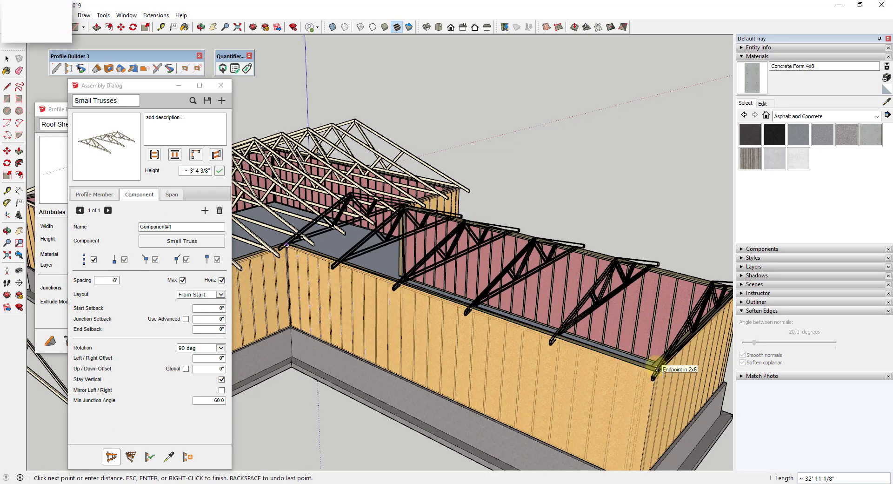
click(659, 372)
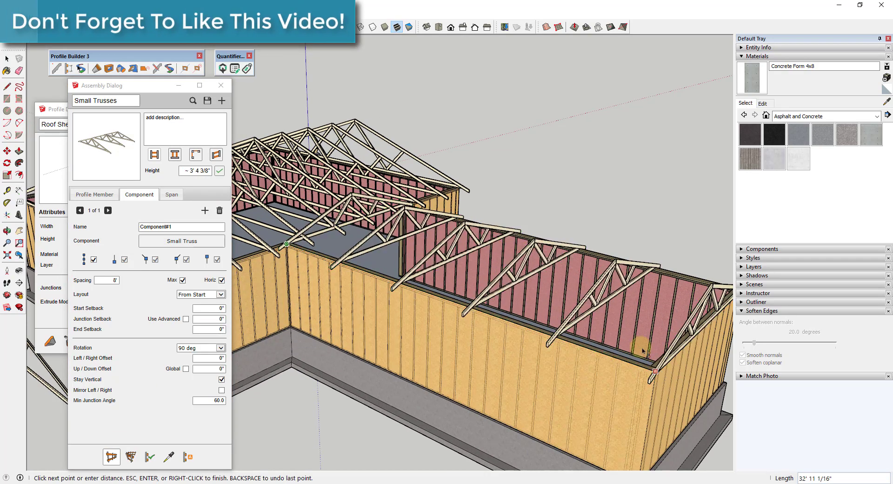
scroll(657, 370, down, 3)
Step: Finish the small truss run, set the trusses' spacing to 3', and apply it to the selected assembly
click(604, 293)
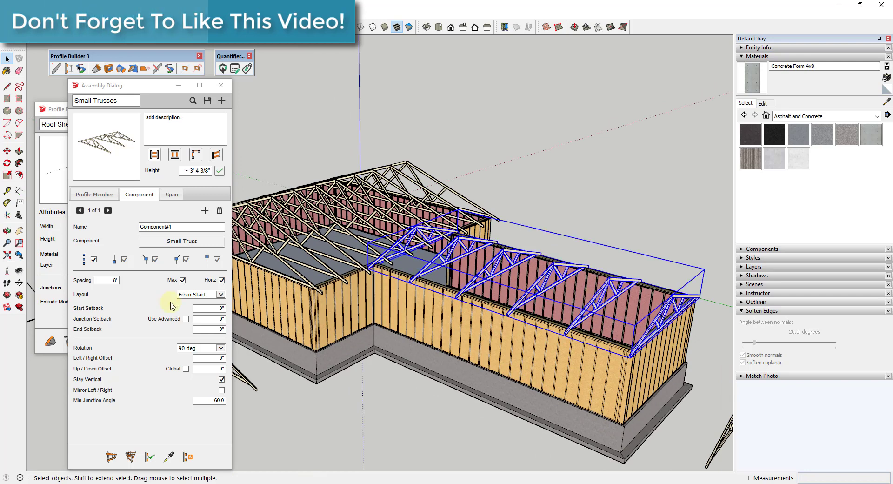
double_click(112, 280)
text(3)
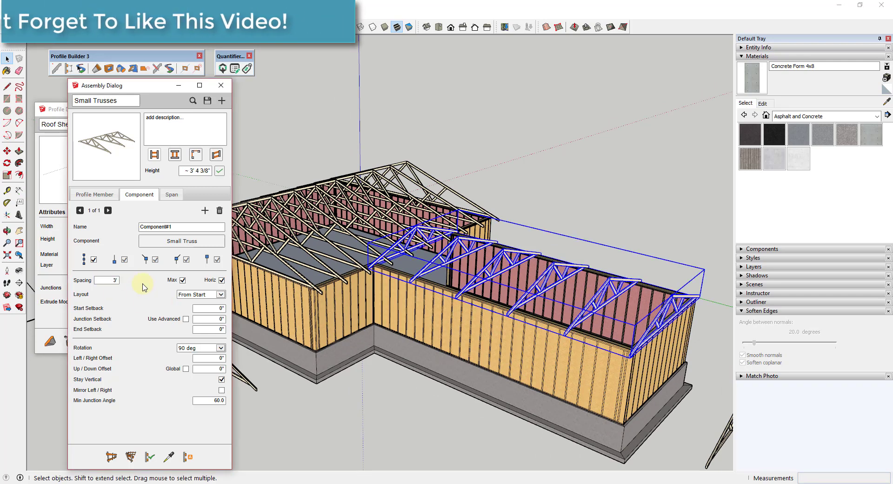
key(Tab)
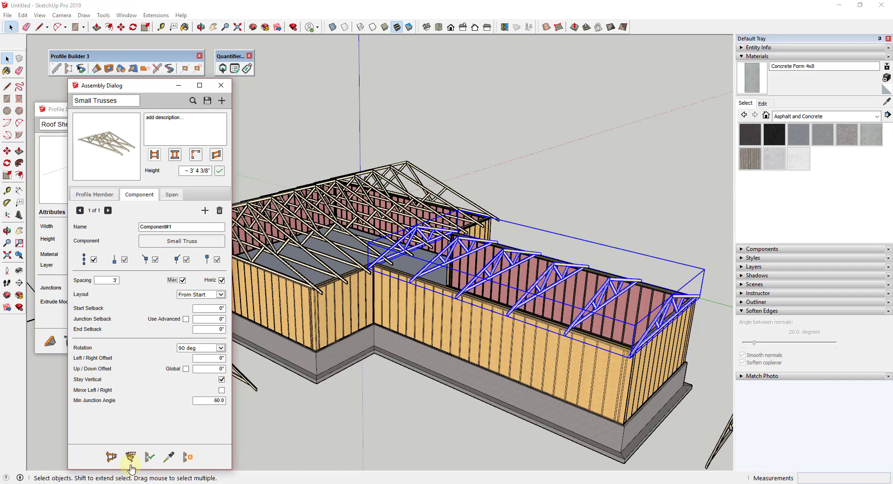
click(146, 458)
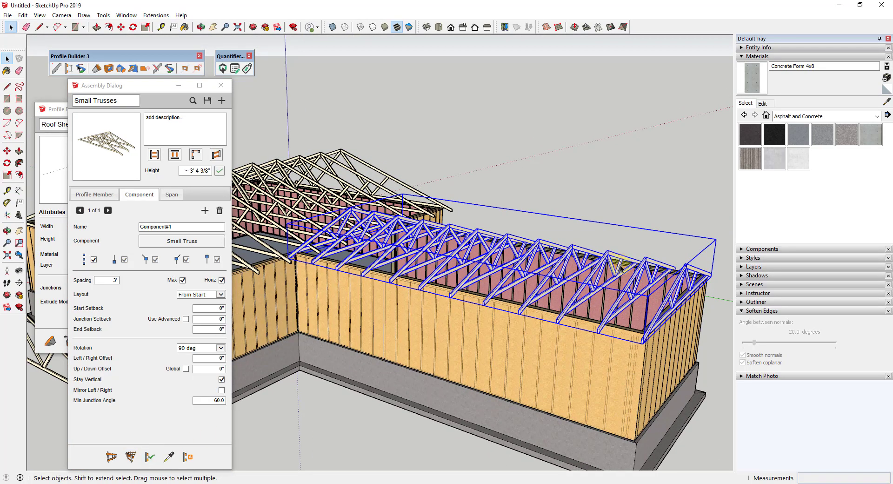
Step: Cut a rectangular hole with length 8', width 4' and depth 2' in the wide section's exterior wall below the large trusses
middle_drag(621, 270, 661, 249)
scroll(661, 248, down, 5)
scroll(480, 281, up, 8)
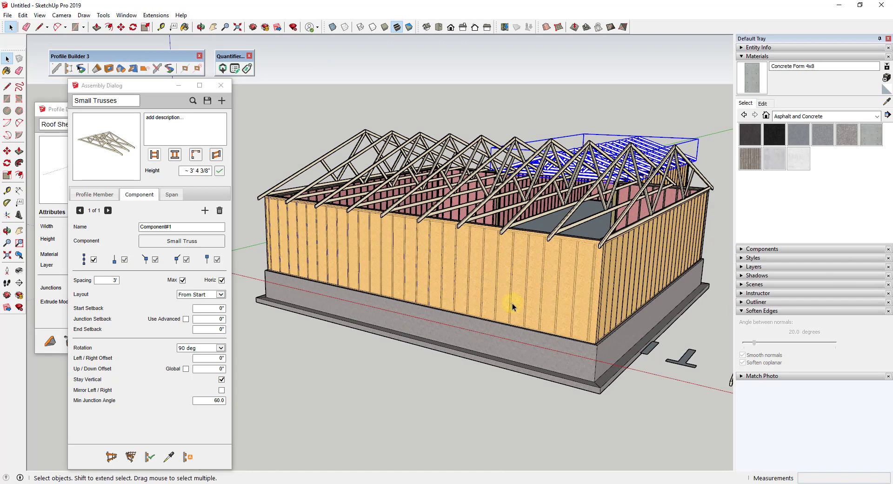
scroll(297, 233, up, 3)
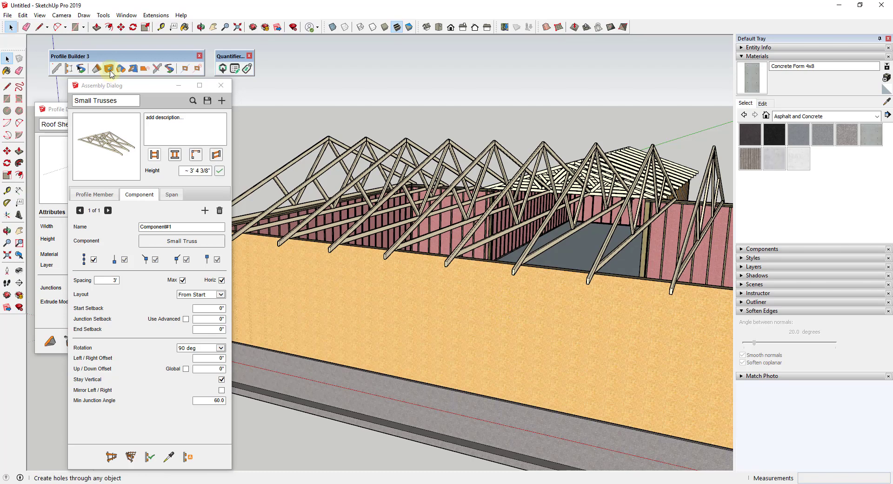
middle_drag(470, 350, 449, 337)
scroll(470, 365, down, 3)
scroll(438, 351, up, 3)
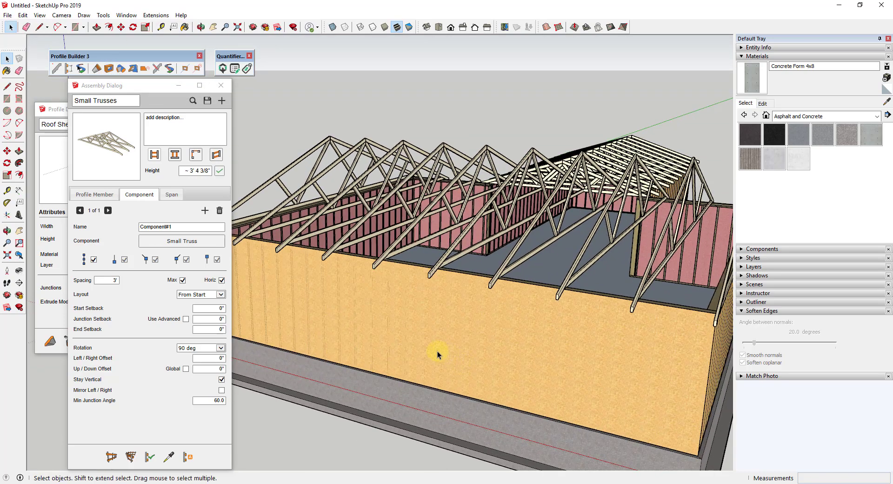
scroll(442, 333, down, 3)
scroll(442, 333, up, 3)
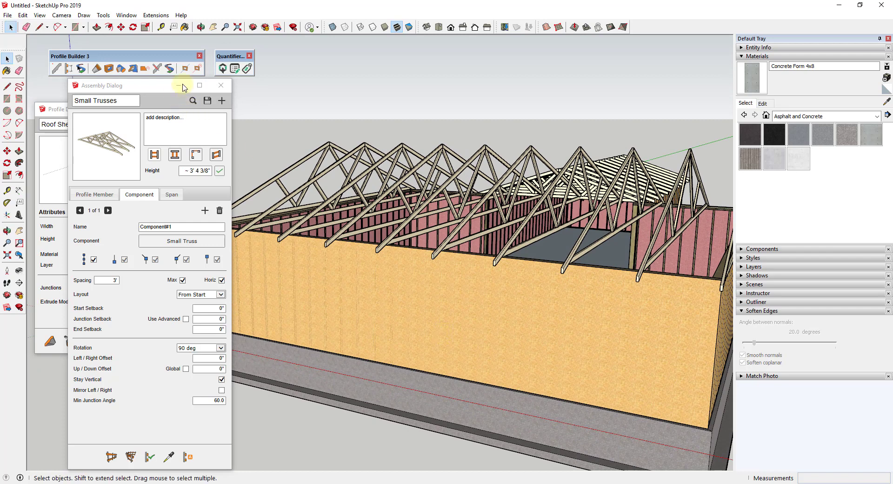
click(110, 69)
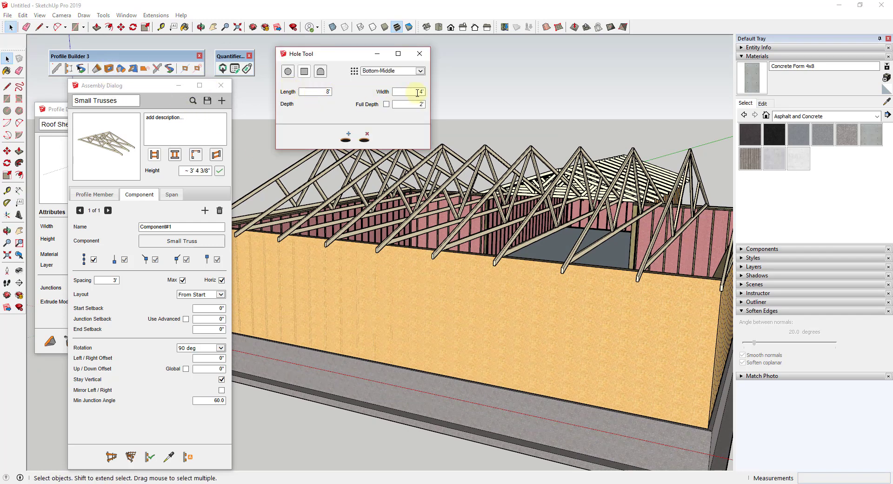
click(346, 136)
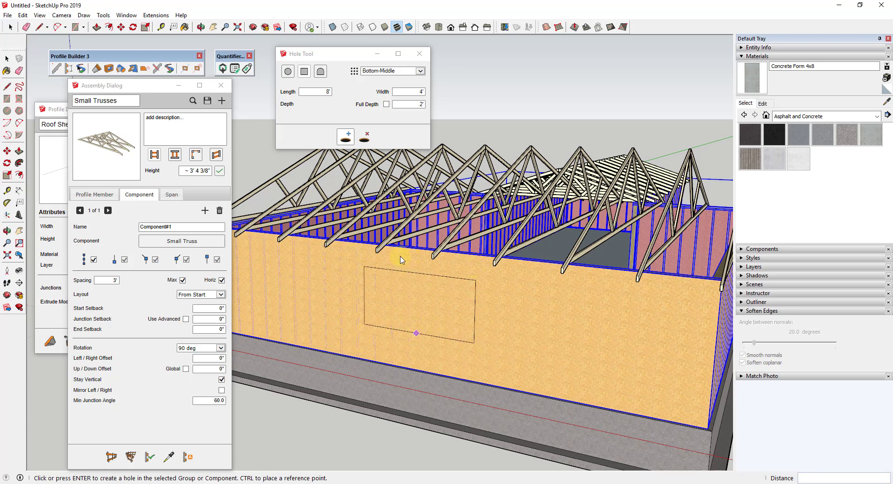
click(399, 290)
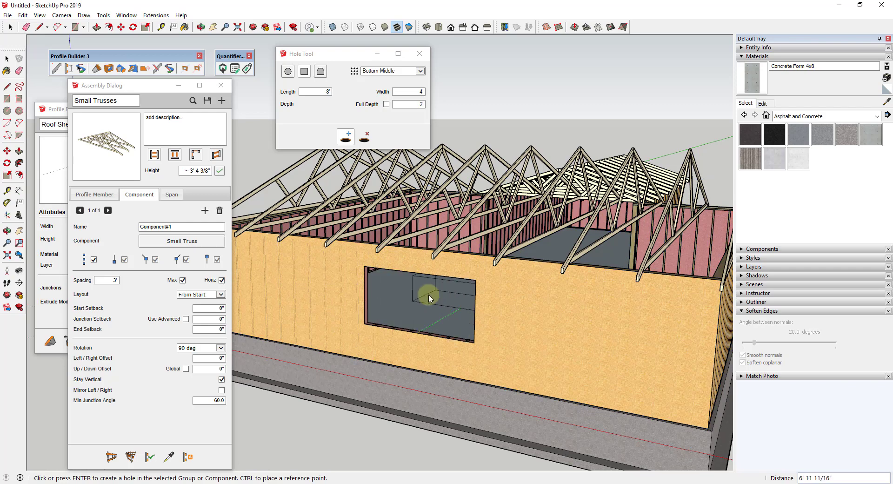
middle_drag(437, 310, 402, 325)
scroll(402, 325, up, 3)
key(space)
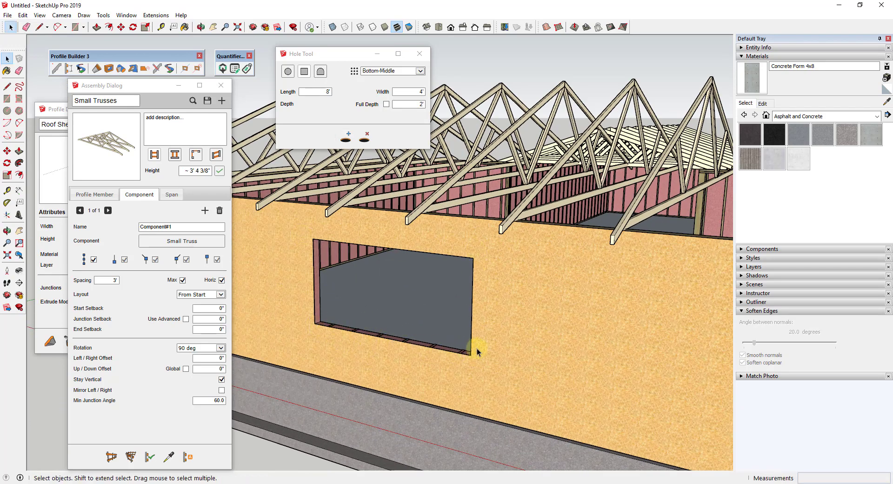
middle_drag(411, 336, 309, 280)
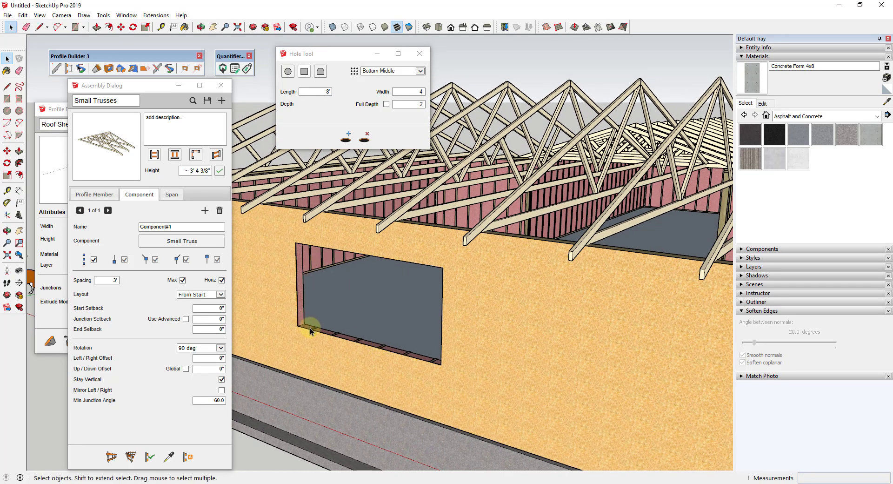
scroll(386, 272, down, 3)
middle_drag(420, 265, 504, 294)
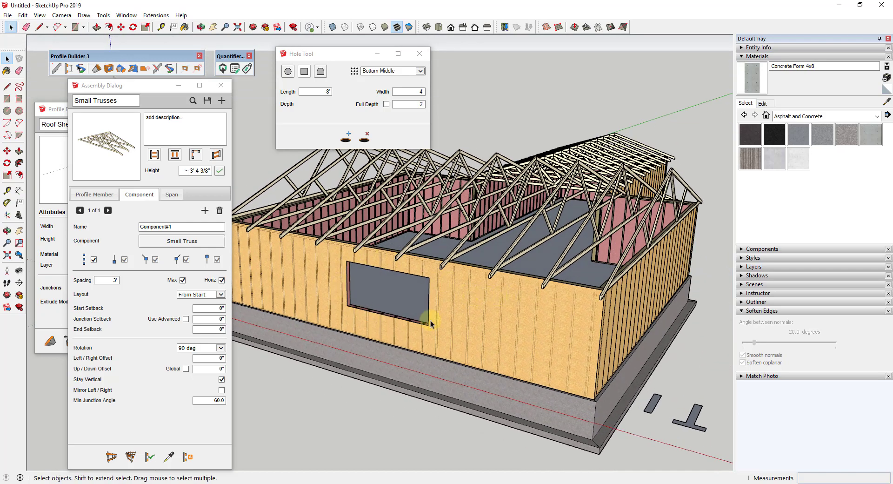
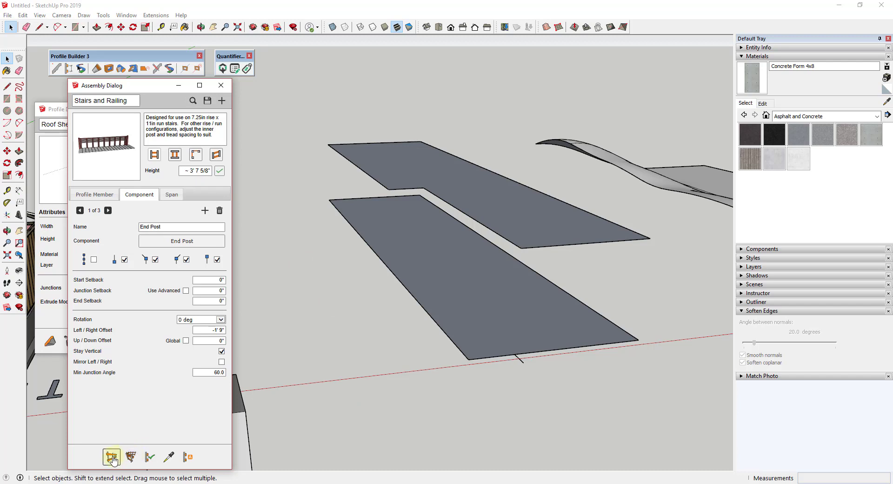
Step: Build the Stairs and Railing assembly from the lower slab's front edge up to the notch in the upper slab
click(515, 355)
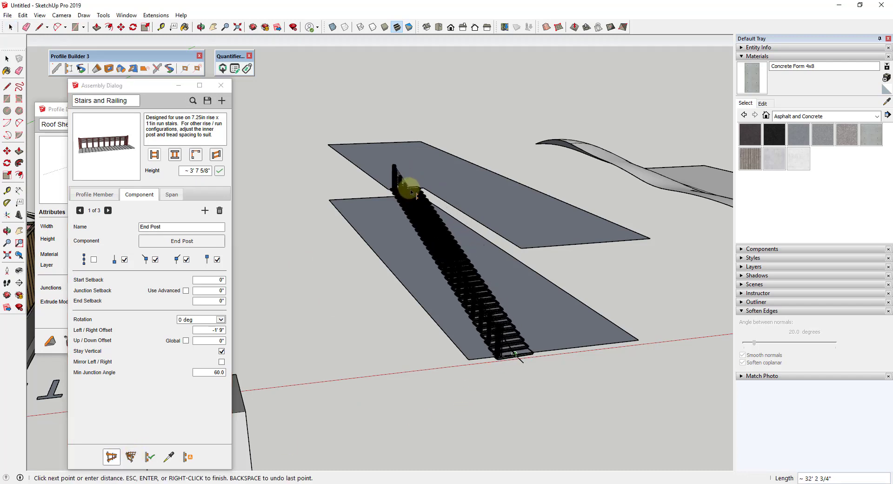
click(425, 188)
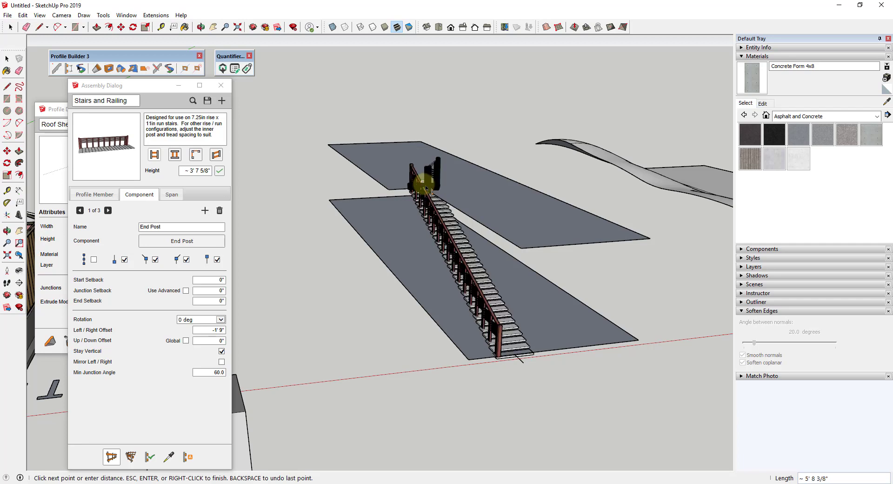
middle_drag(508, 299, 491, 269)
Step: Mirror the staircase across its width and move it so its bottom outer corner meets the lower slab's front corner
click(464, 276)
key(s)
drag(478, 234, 371, 252)
key(space)
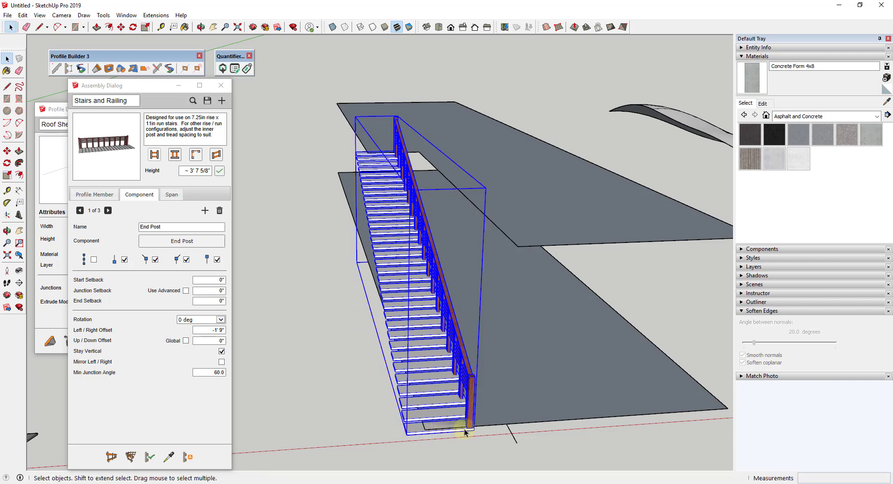
key(m)
click(408, 432)
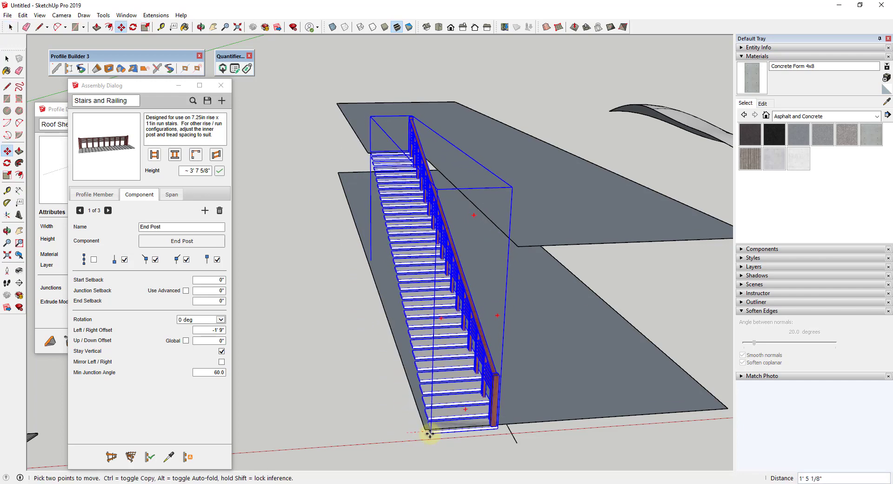
click(427, 429)
Step: Load the Railing assembly from the library and build it along the upper slab's long edge beside the stairs
middle_drag(465, 434, 474, 241)
key(space)
click(593, 266)
middle_drag(592, 265, 435, 229)
click(192, 101)
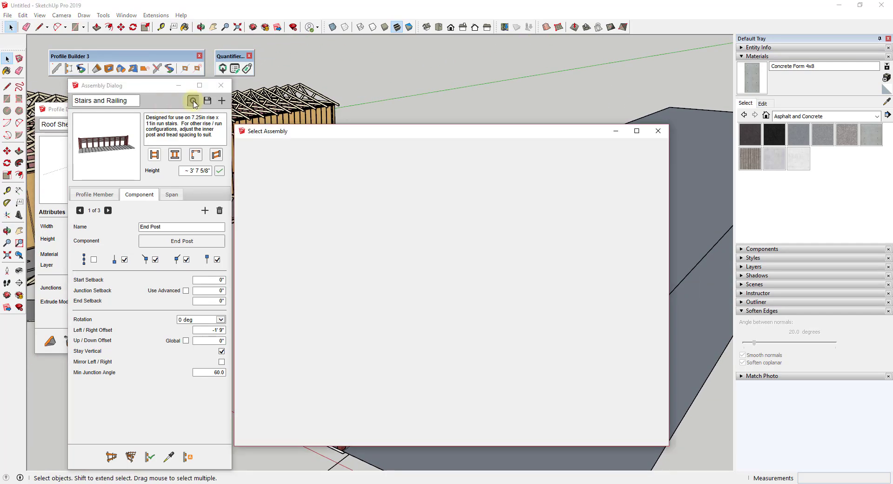
scroll(463, 285, down, 10)
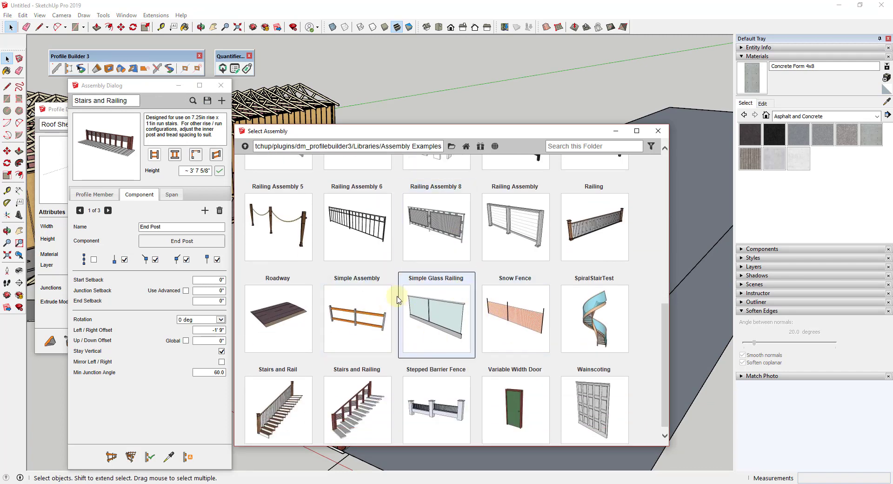
double_click(595, 221)
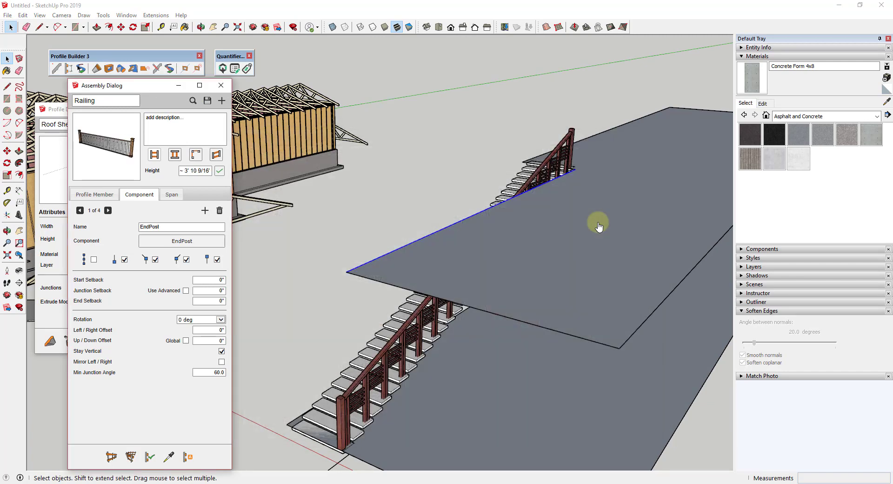
click(111, 457)
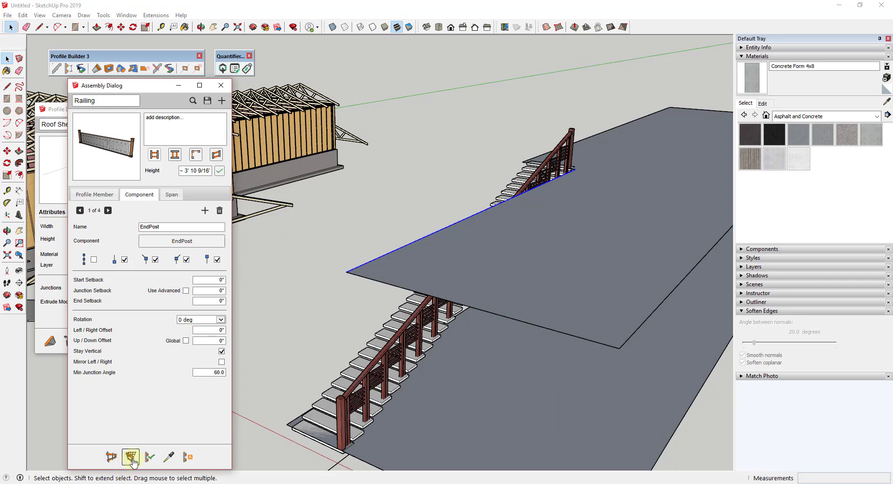
Step: Draw a freehand arc on the ground between the slabs and the curved terrain surface and select it
middle_drag(484, 231, 507, 207)
scroll(576, 193, down, 3)
scroll(652, 212, up, 5)
middle_drag(652, 211, 505, 224)
scroll(504, 224, down, 1)
key(a)
click(399, 314)
click(504, 323)
click(503, 311)
key(space)
scroll(484, 318, up, 1)
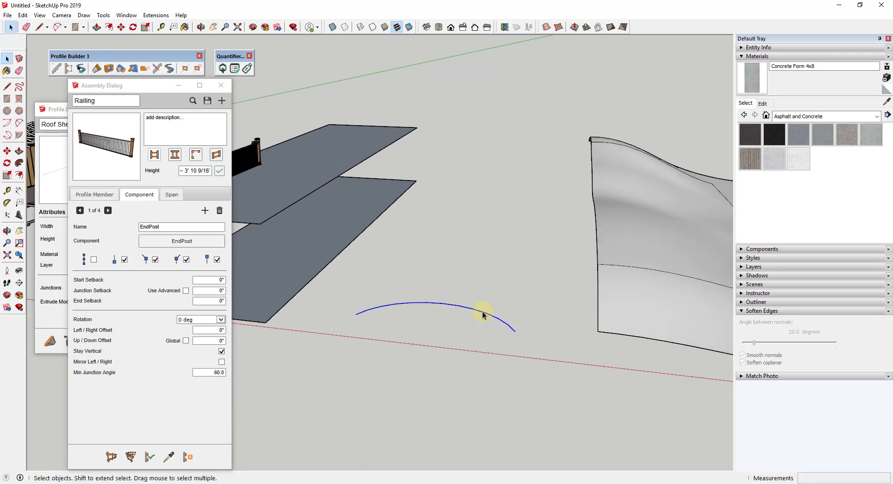
Step: Build the Railing assembly along the selected arc and check its posts and balusters
click(131, 457)
scroll(425, 295, up, 3)
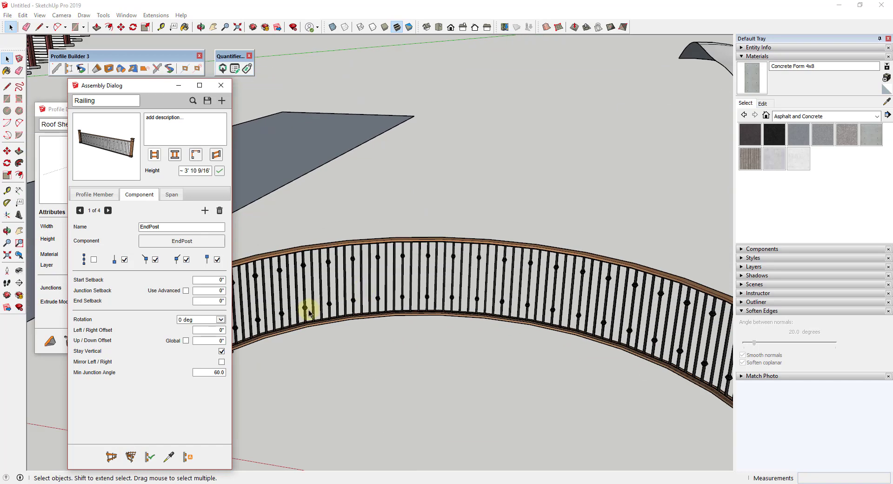
scroll(458, 302, down, 2)
scroll(458, 303, down, 1)
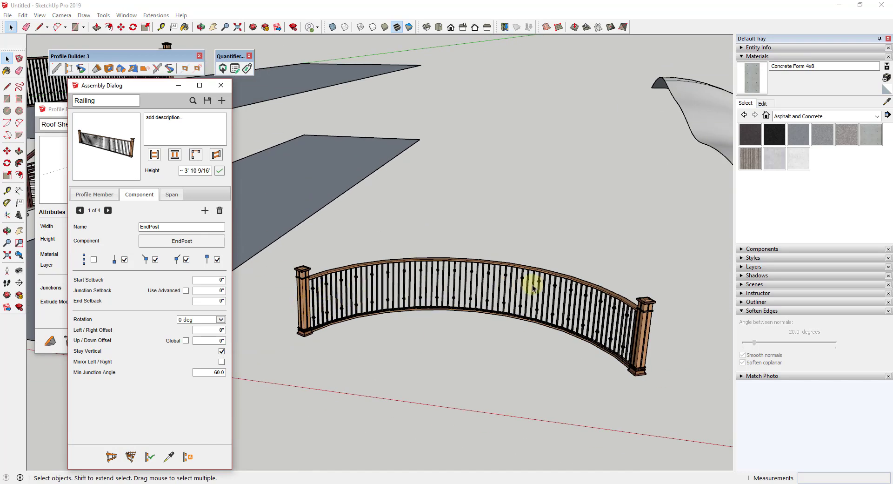
scroll(312, 295, up, 3)
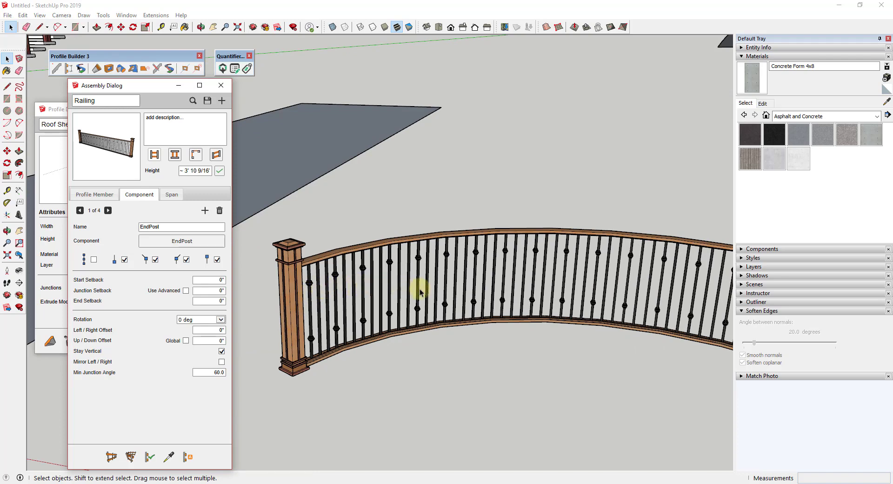
scroll(410, 296, down, 3)
scroll(428, 296, down, 2)
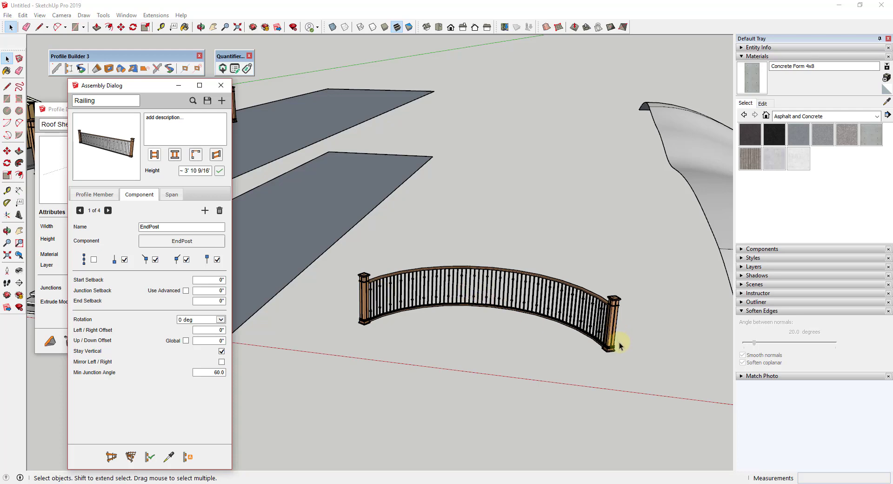
Step: Select the rectangular patch inside the curved terrain with its edges and build the Simple Assembly fence along its boundary
middle_drag(619, 342, 548, 250)
double_click(515, 223)
click(492, 224)
double_click(490, 224)
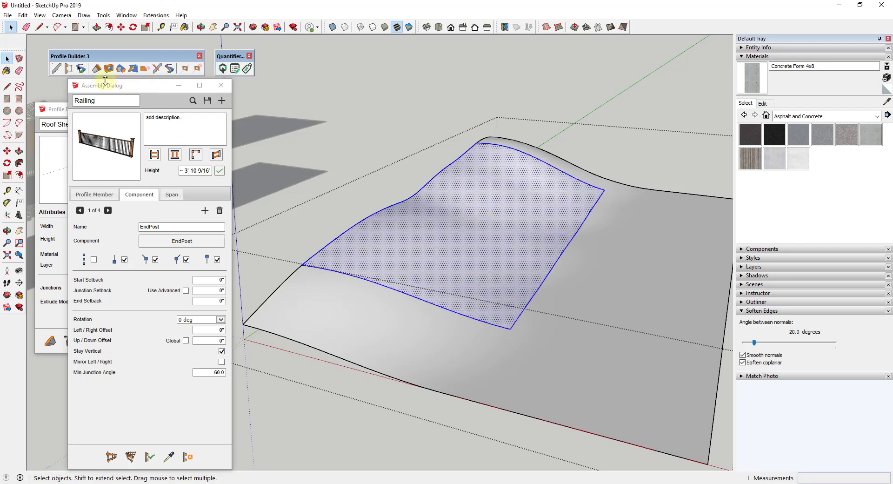
click(193, 101)
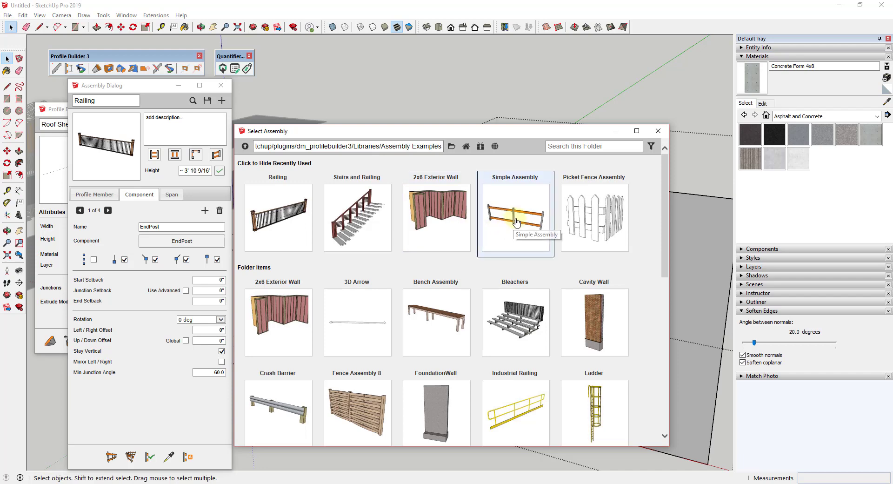
click(516, 222)
click(130, 458)
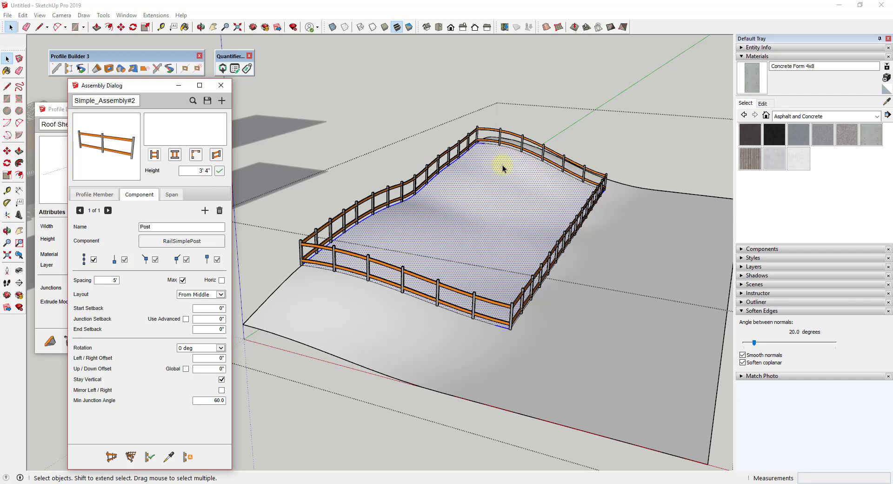
Step: Add a third 2x4 profile member to the fence assembly and set its up/down offset to 1' 6"
click(98, 198)
click(205, 210)
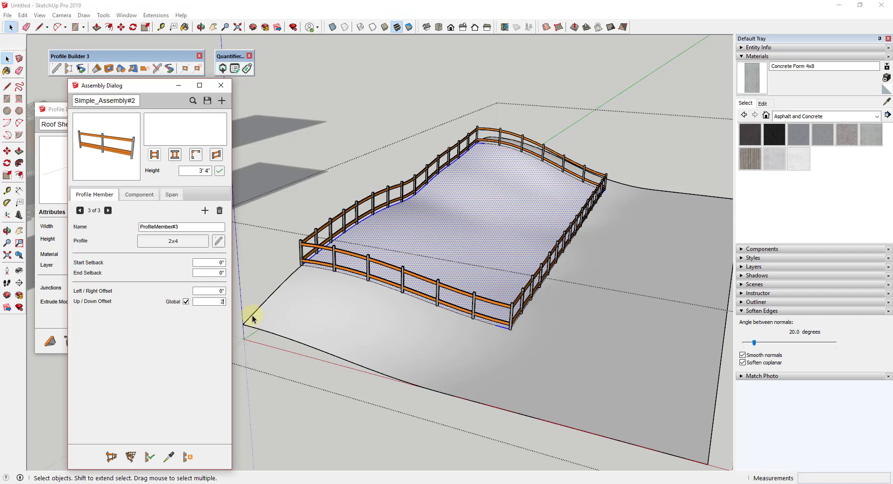
key(Return)
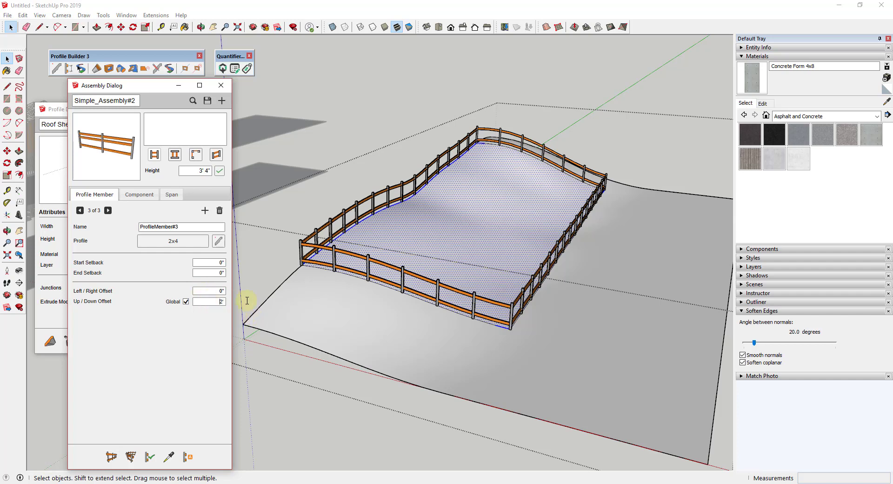
key(Return)
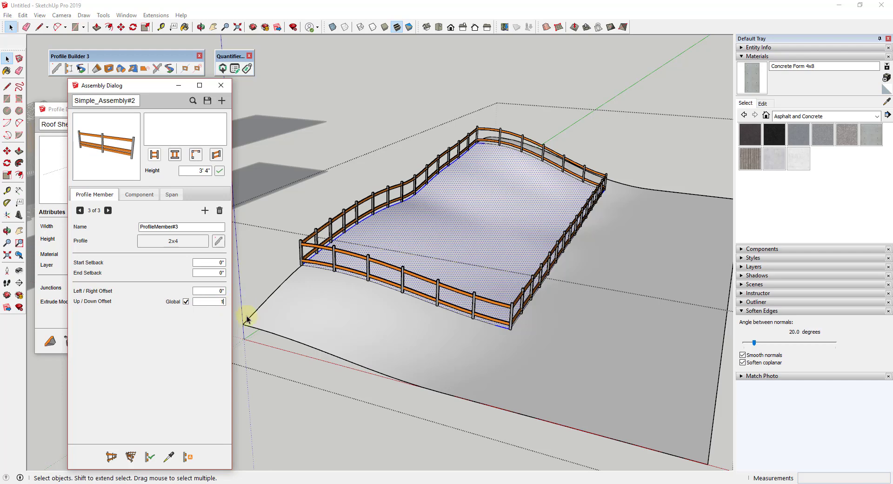
key(Return)
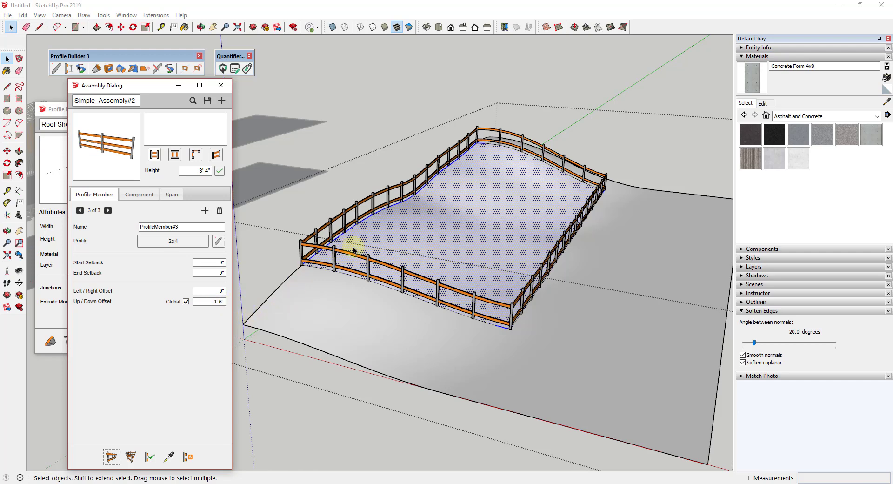
Step: Apply the edited three-rail assembly settings to the existing fence on the curved terrain, inspect its rails and deselect it
click(437, 287)
middle_drag(459, 299, 273, 172)
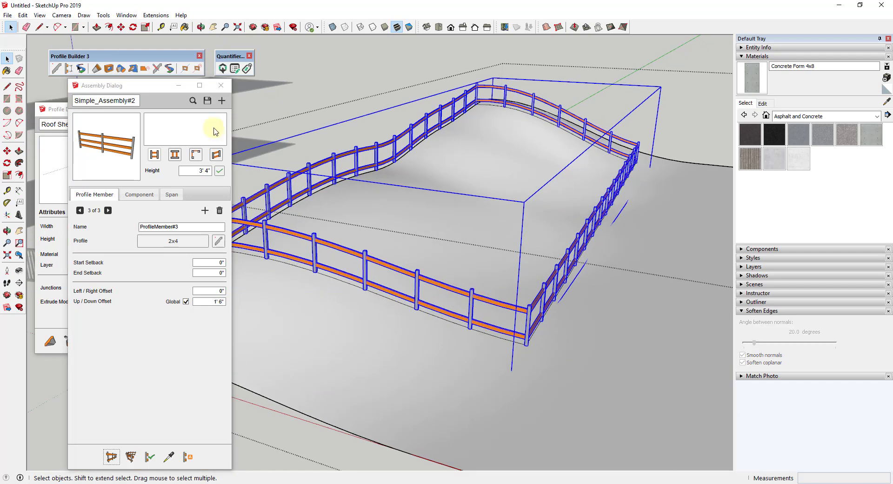
click(149, 458)
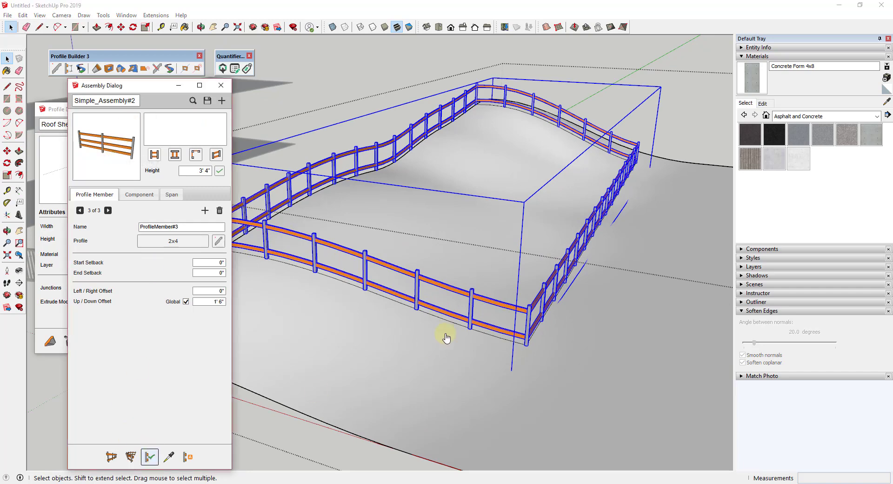
key(o)
drag(518, 318, 480, 313)
key(space)
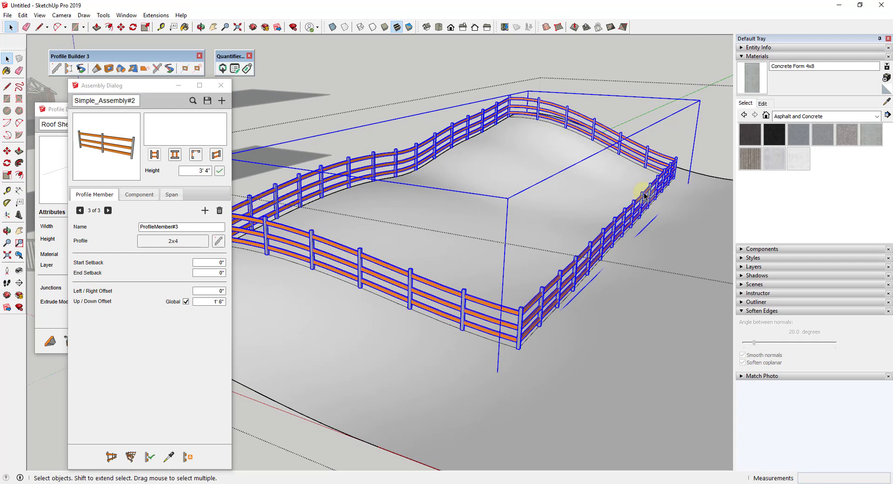
scroll(462, 287, down, 4)
middle_drag(496, 282, 496, 282)
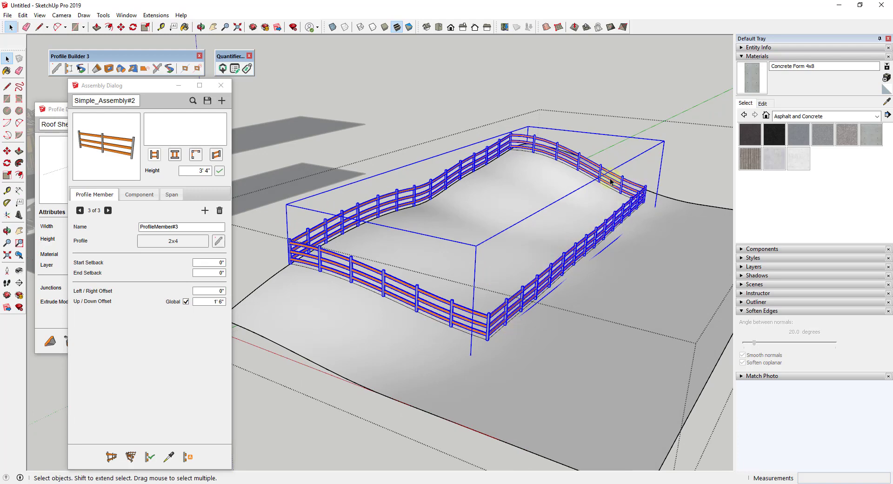
scroll(572, 201, down, 5)
click(484, 162)
click(479, 147)
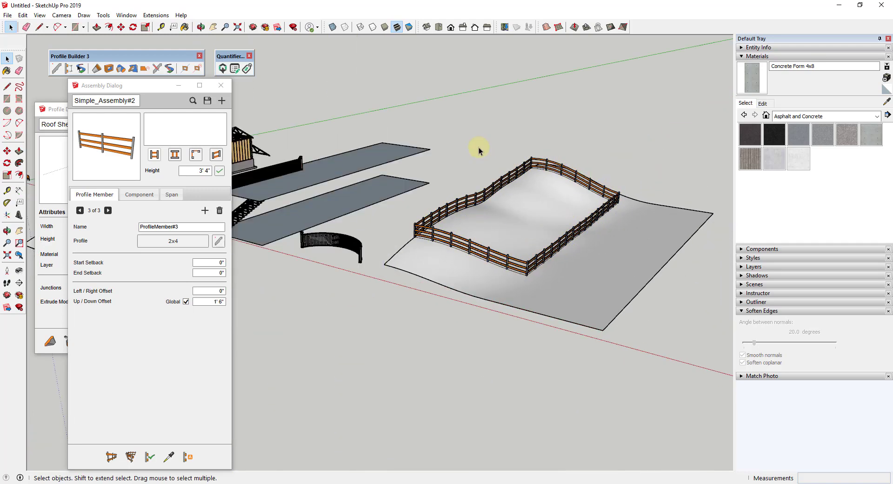
Step: Close the assembly and profile dialogs without saving the current assembly
scroll(531, 175, down, 5)
click(222, 101)
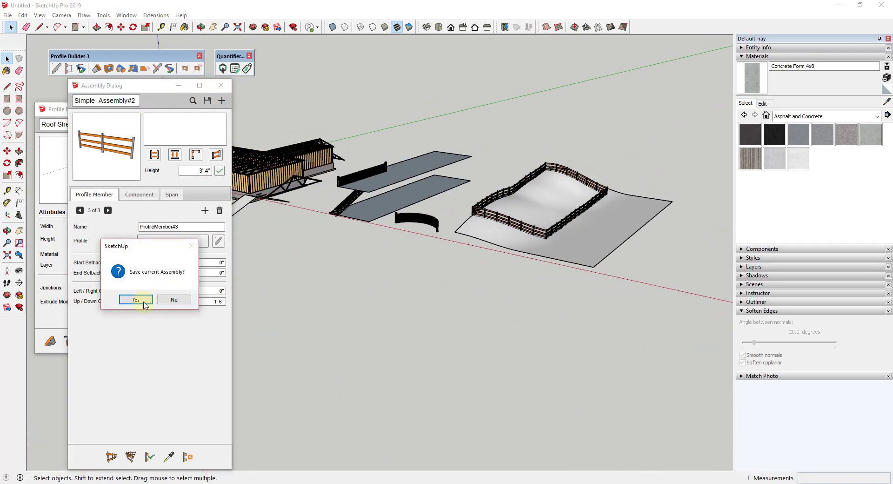
click(172, 300)
click(177, 109)
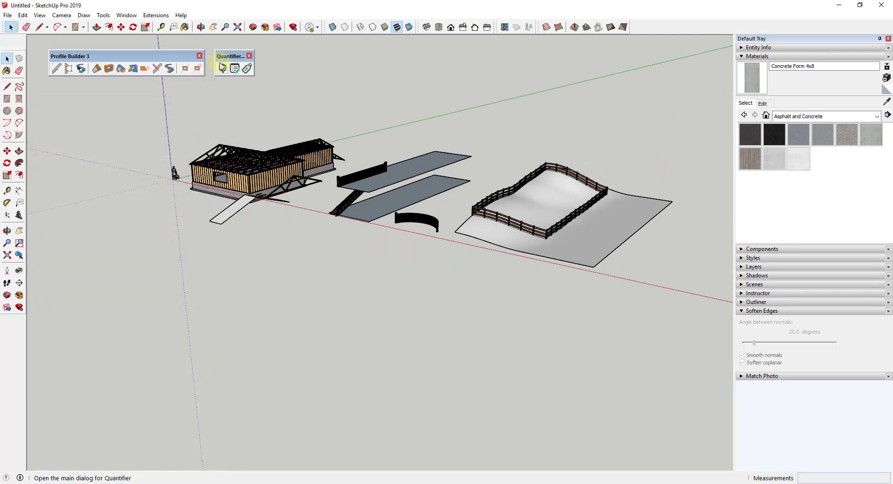
Step: Select the building's framed wall assembly and show its quantities in Quantifier Pro
scroll(442, 247, down, 3)
scroll(295, 213, up, 8)
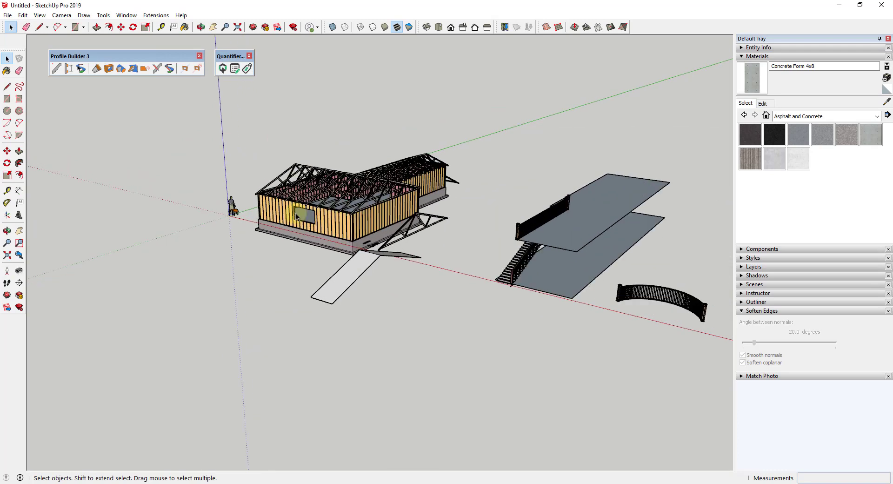
scroll(372, 228, up, 2)
scroll(428, 253, down, 2)
click(450, 257)
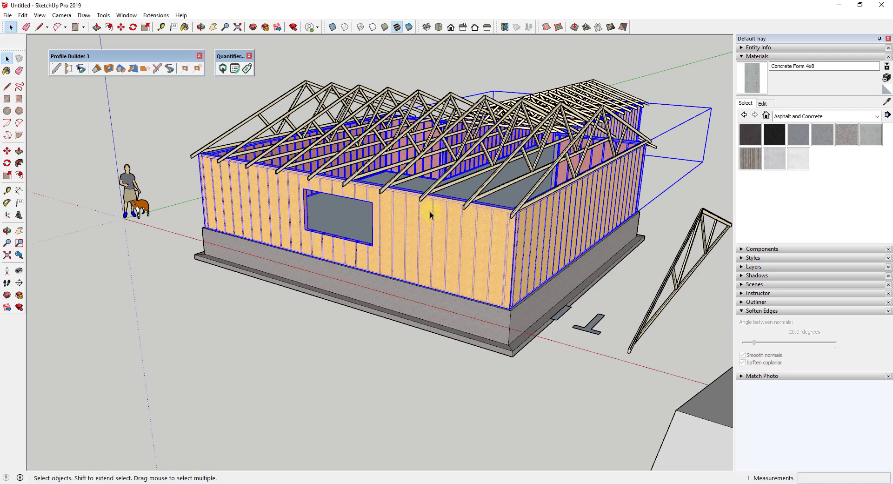
click(223, 69)
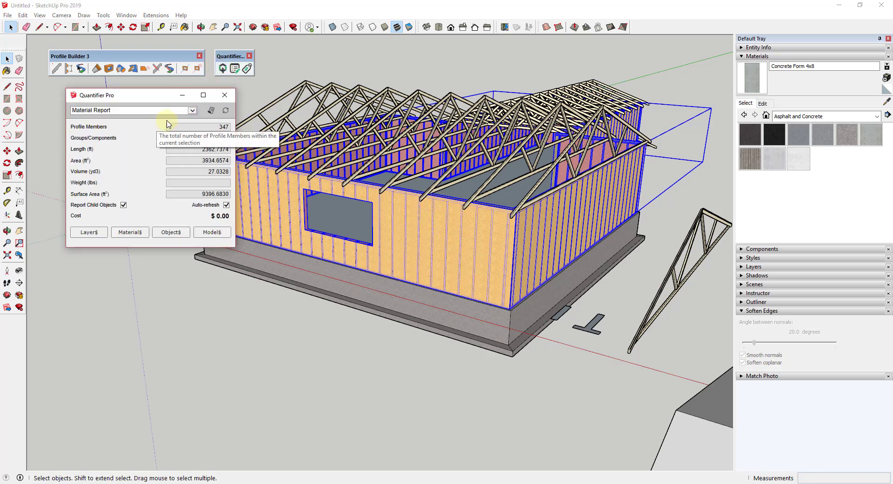
Step: Generate a Profile Report for the selected walls, review the totals per profile and close the report
click(174, 114)
click(158, 113)
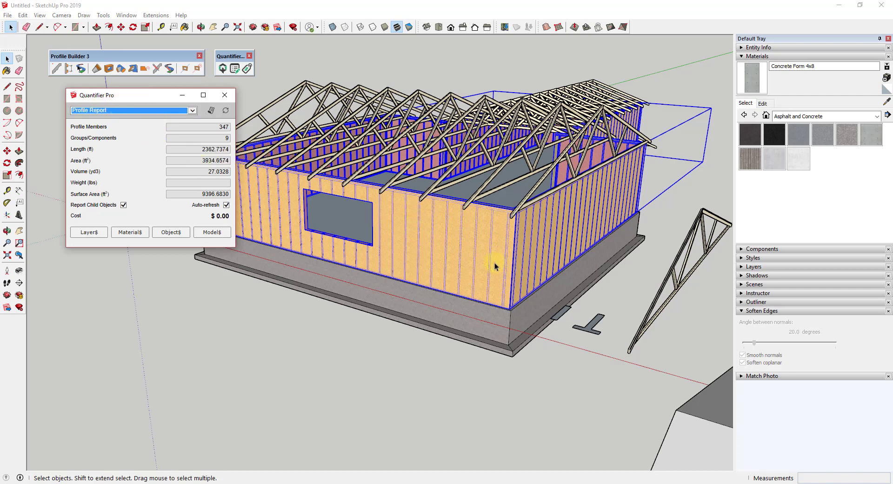
click(211, 114)
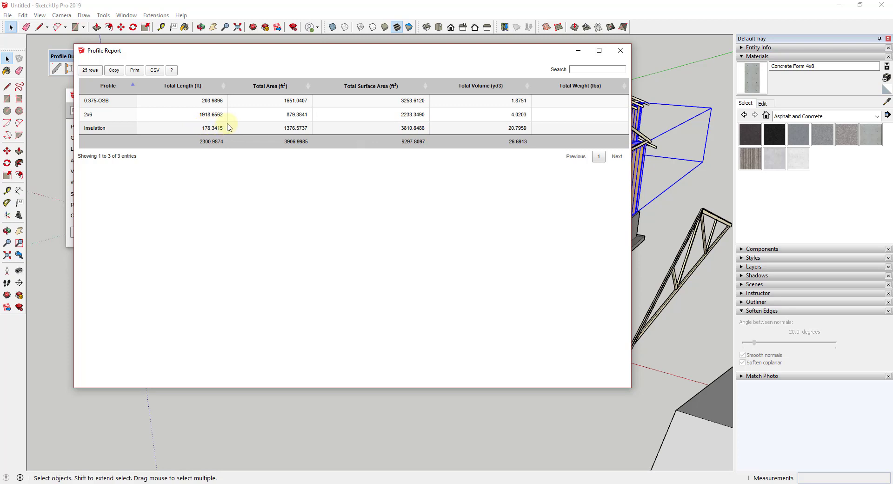
click(621, 51)
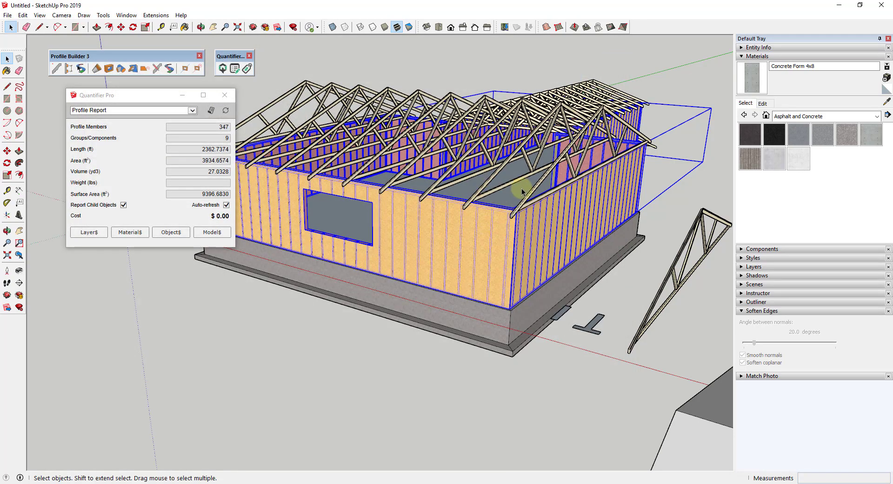
middle_drag(511, 182, 535, 305)
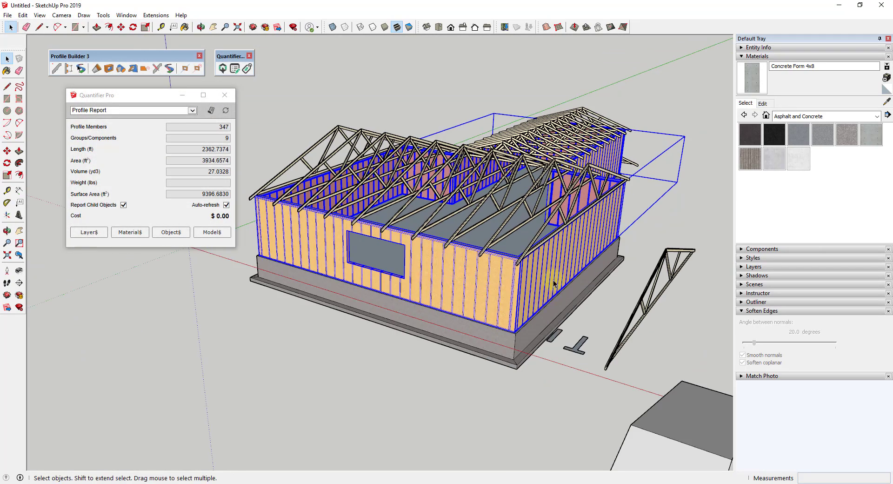